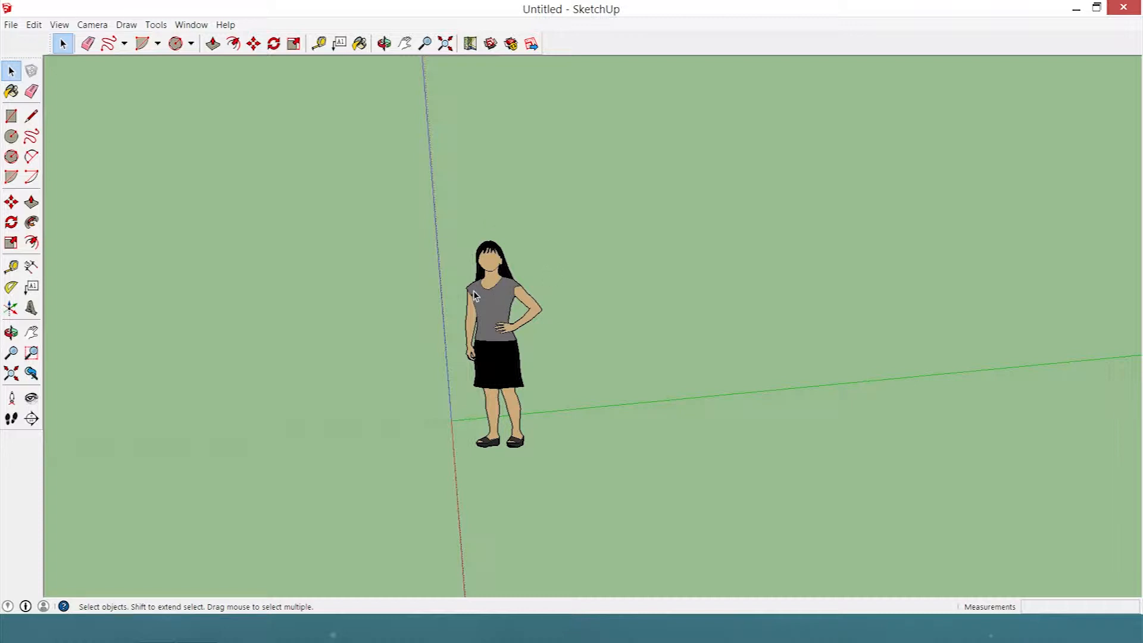
- Select the standing figure both directly and with a selection window, and clear the selection
{"action": "right_click", "coordinate": [524, 298]}
{"action": "left_click", "coordinate": [718, 297]}
{"action": "left_click", "coordinate": [691, 288]}
{"action": "left_click", "coordinate": [493, 302]}
{"action": "left_click", "coordinate": [557, 274]}
{"action": "left_click", "coordinate": [536, 293]}
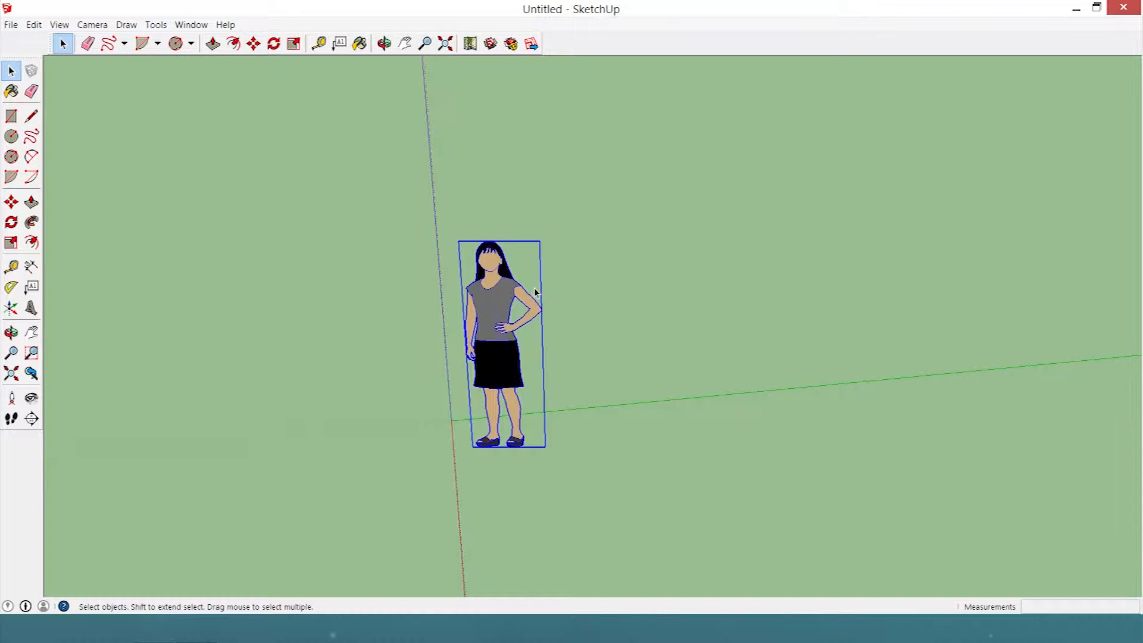
{"action": "left_click_drag", "start_coordinate": [387, 182], "coordinate": [693, 596]}
{"action": "left_click_drag", "start_coordinate": [286, 200], "coordinate": [759, 501]}
{"action": "left_click", "coordinate": [983, 285]}
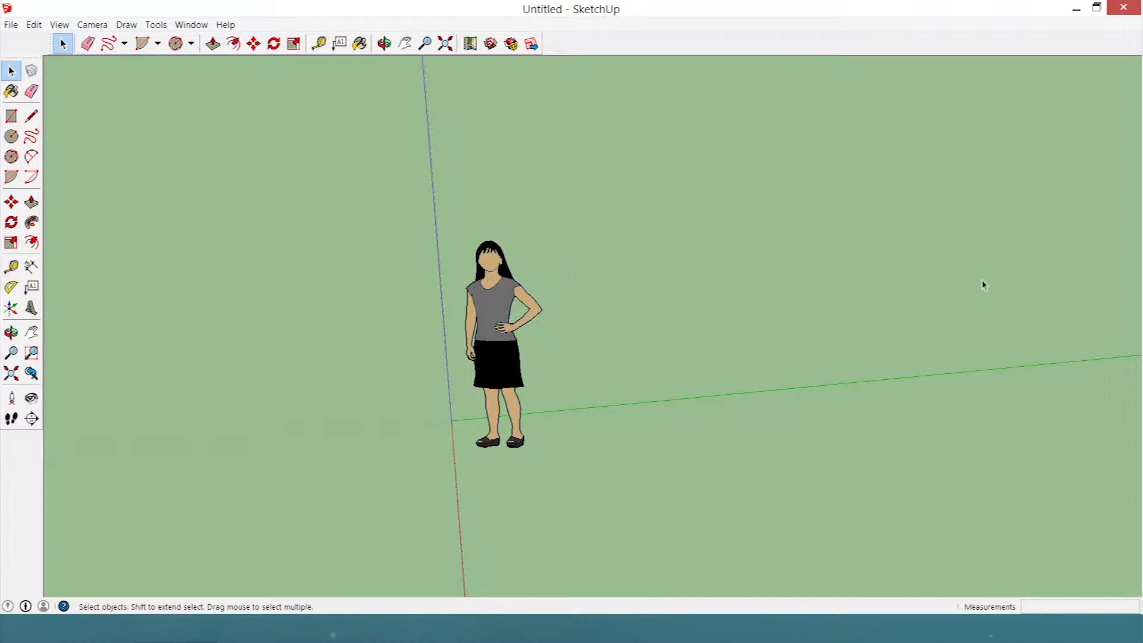
{"action": "left_click", "coordinate": [500, 281]}
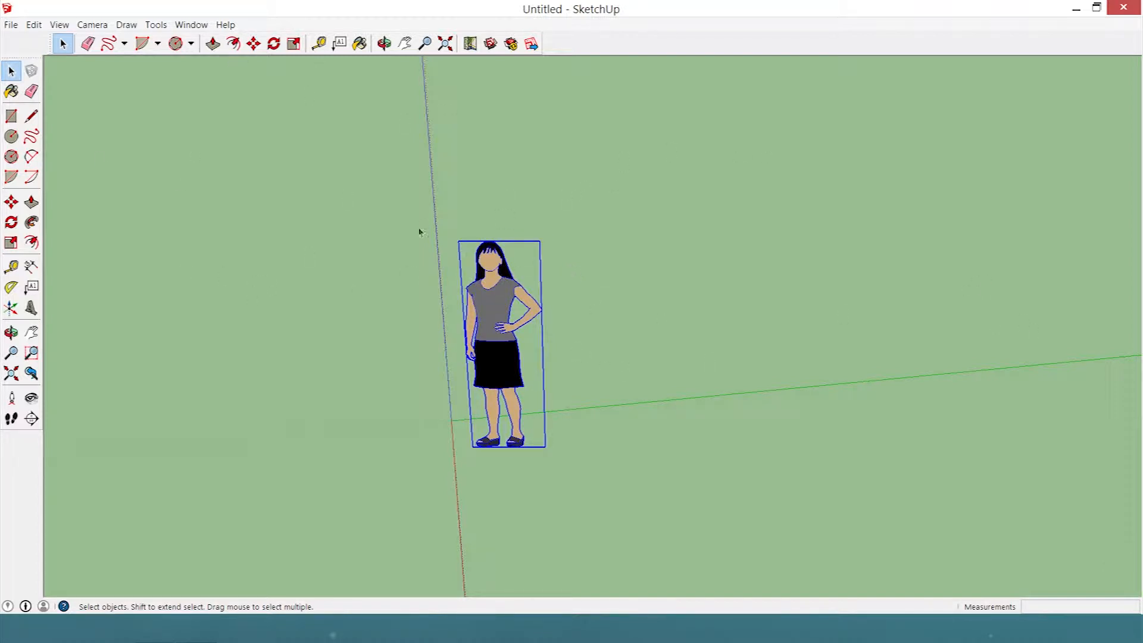
{"action": "left_click", "coordinate": [335, 212]}
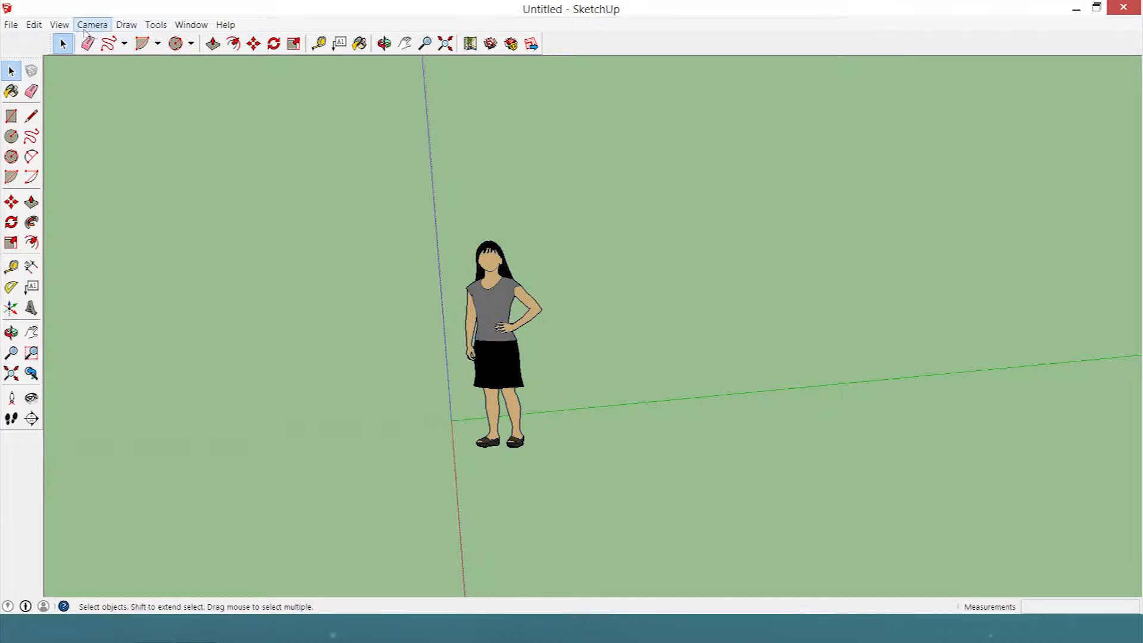
- Erase the standing figure, undo and redo the erasure, and finish by undoing it
{"action": "left_click", "coordinate": [87, 43]}
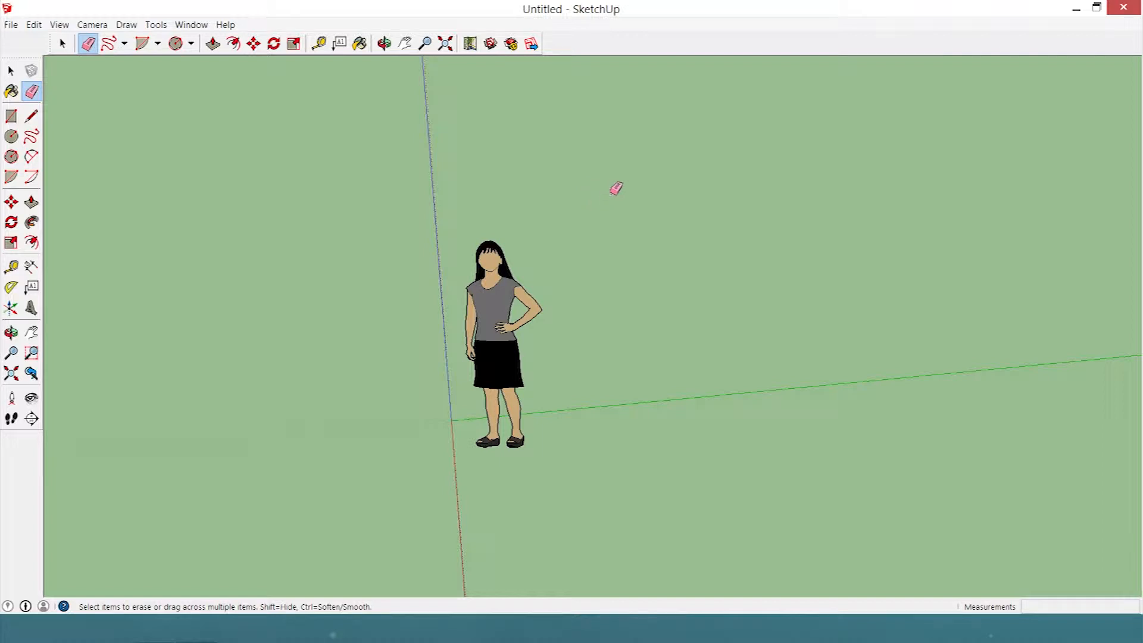
{"action": "mouse_move", "coordinate": [536, 239]}
{"action": "left_mouse_down"}
{"action": "mouse_move", "coordinate": [429, 316]}
{"action": "mouse_move", "coordinate": [351, 413]}
{"action": "left_mouse_up"}
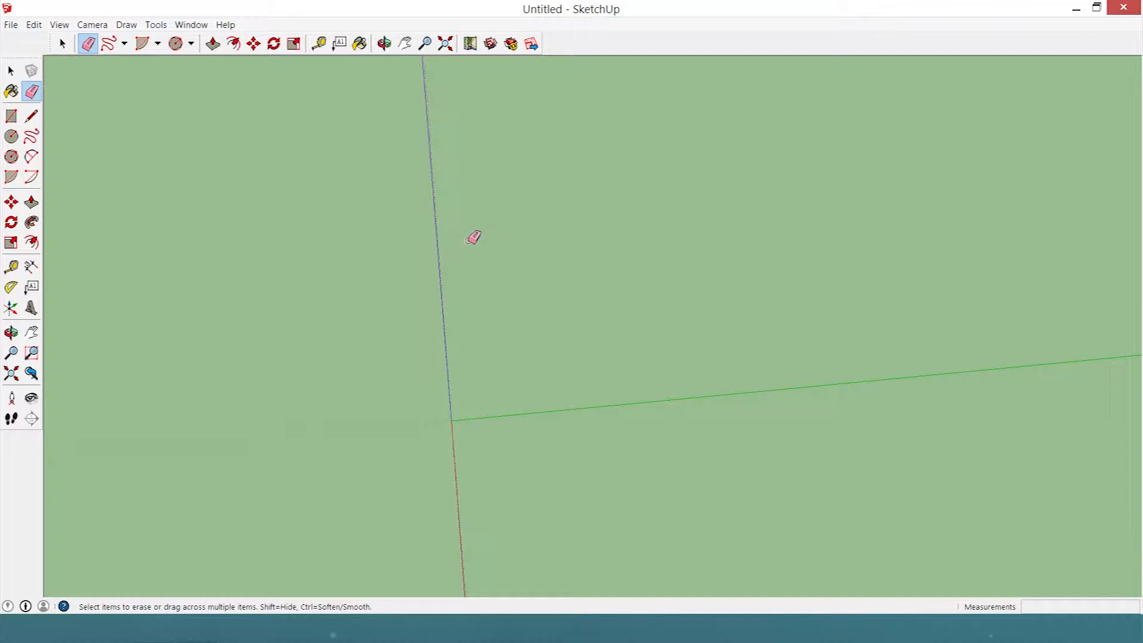
{"action": "key", "text": "ctrl+z"}
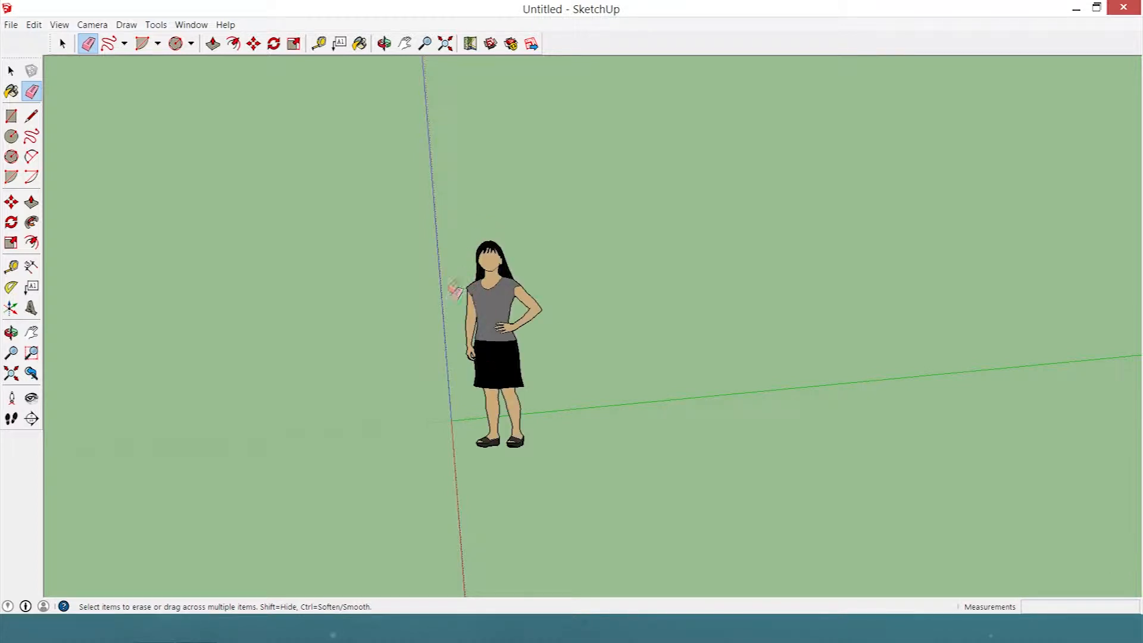
{"action": "key", "text": "ctrl+y"}
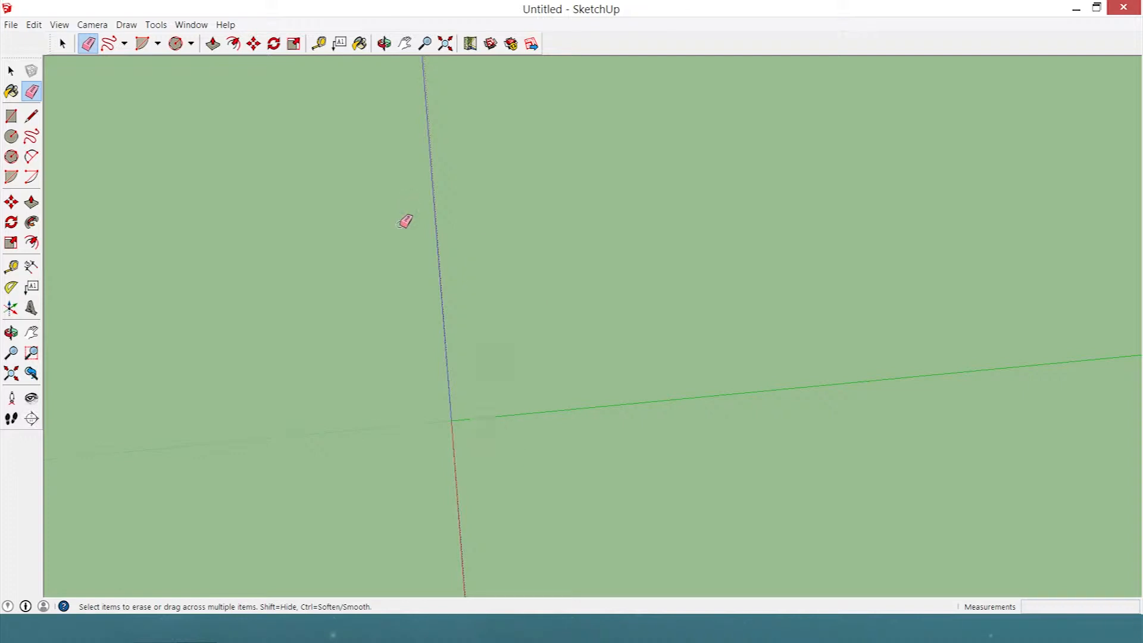
{"action": "key", "text": "ctrl+z"}
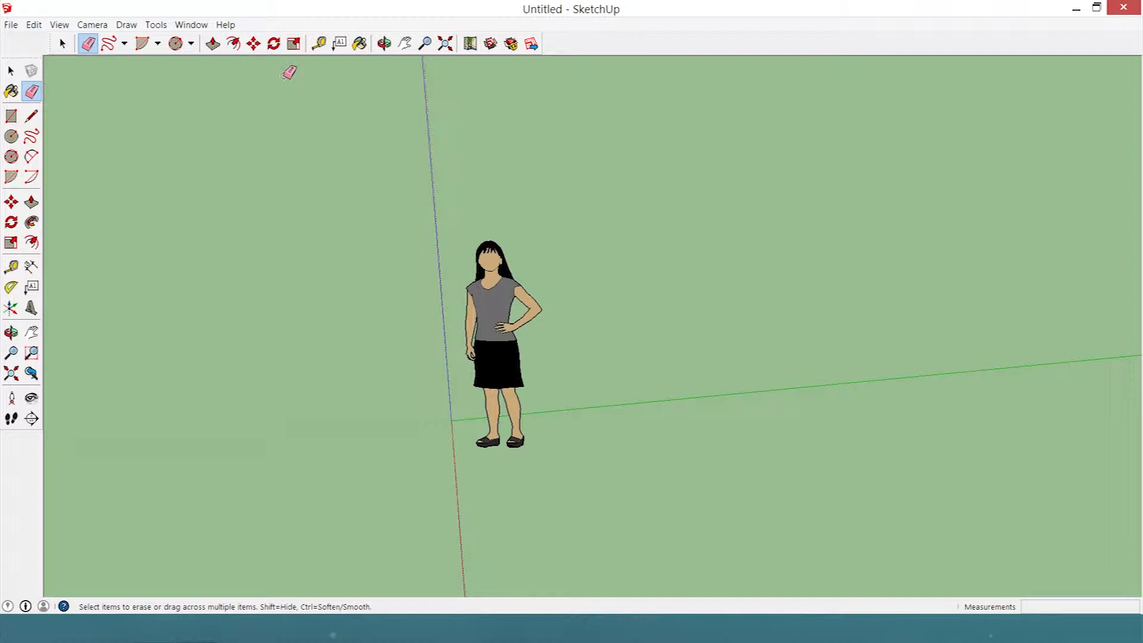
{"action": "key", "text": "ctrl+y"}
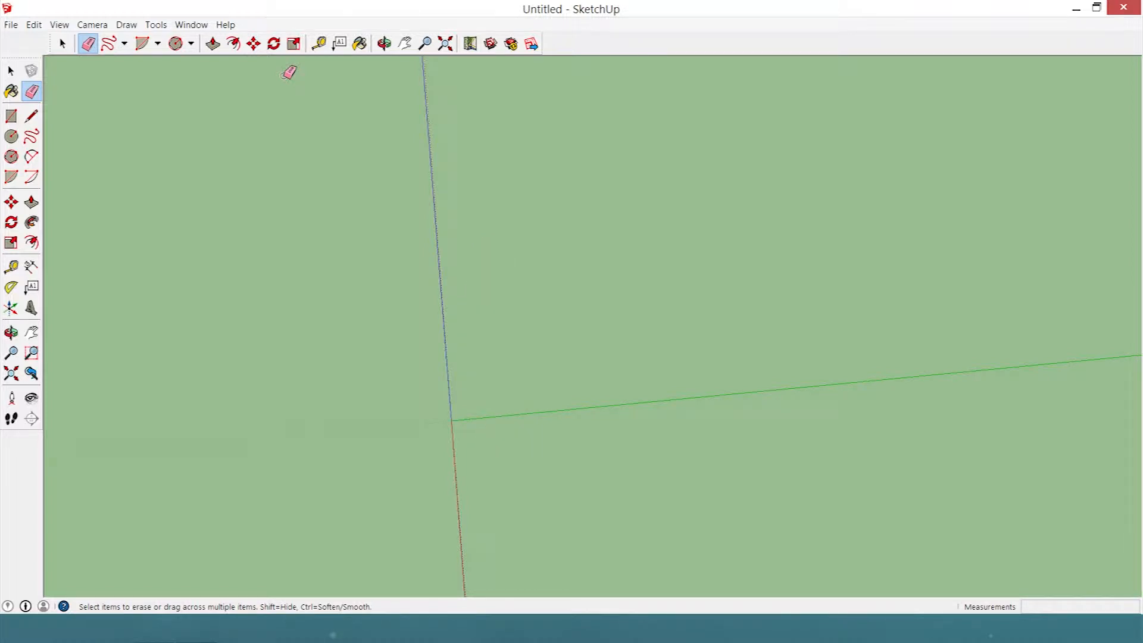
{"action": "key", "text": "ctrl+z"}
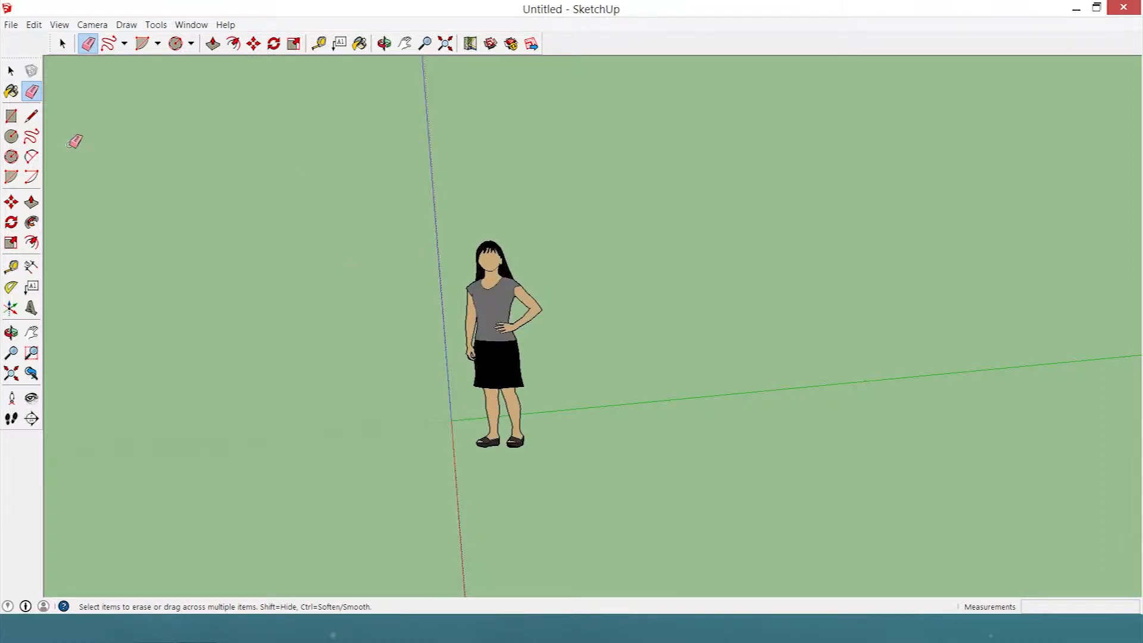
- Draw a single straight line on the ground in front of the figure, running roughly along the green axis
{"action": "left_click", "coordinate": [124, 45]}
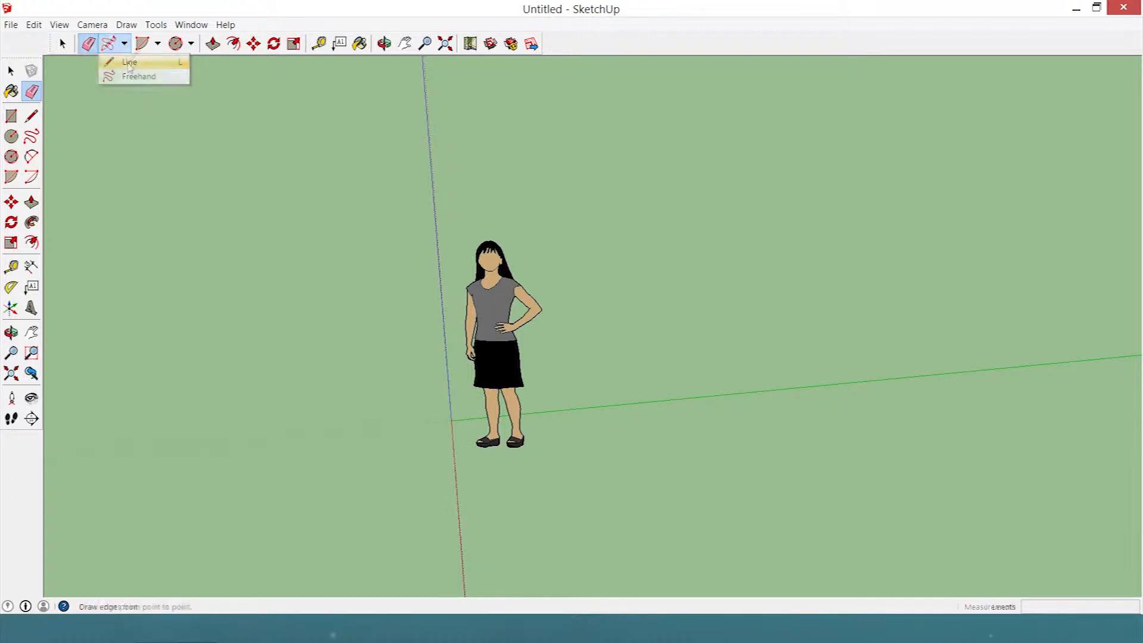
{"action": "left_click", "coordinate": [129, 62]}
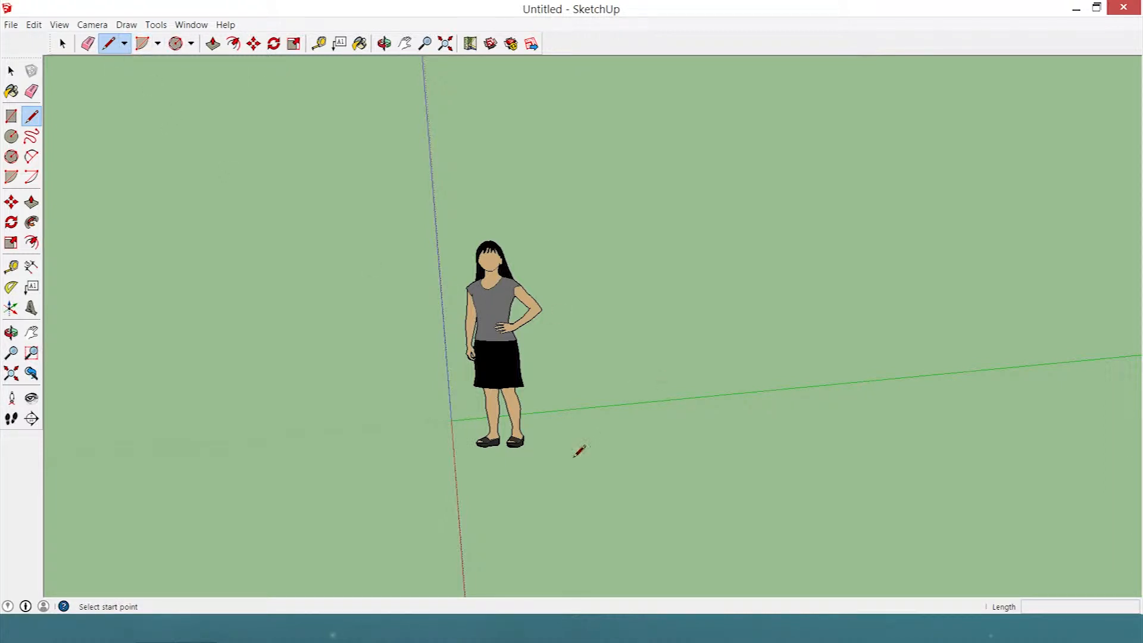
{"action": "left_click", "coordinate": [536, 478]}
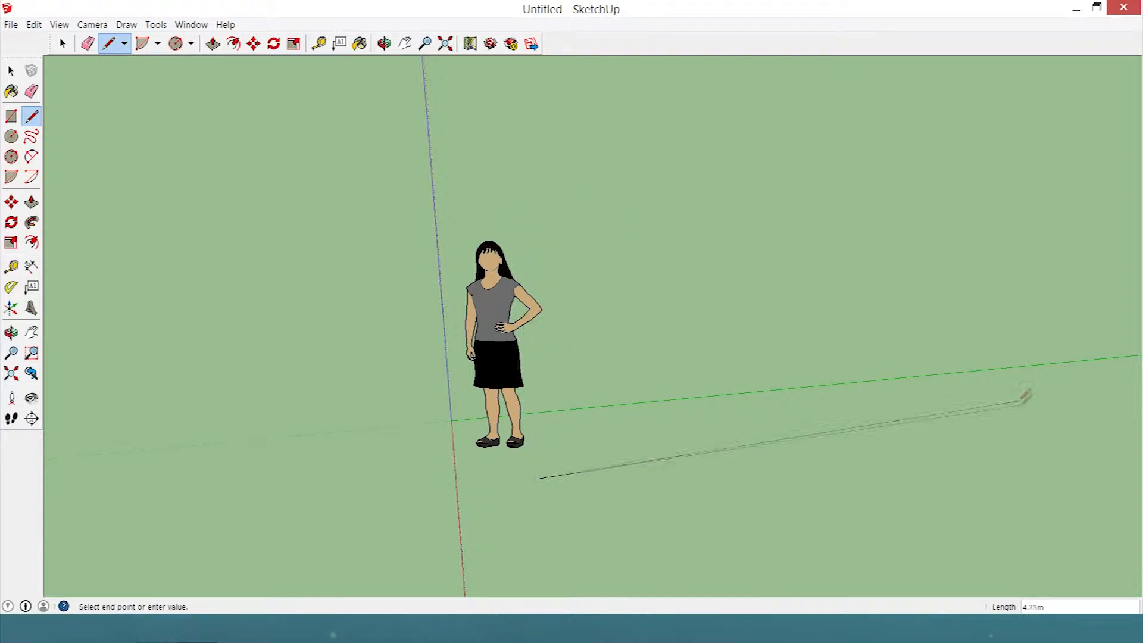
{"action": "left_click", "coordinate": [1025, 425]}
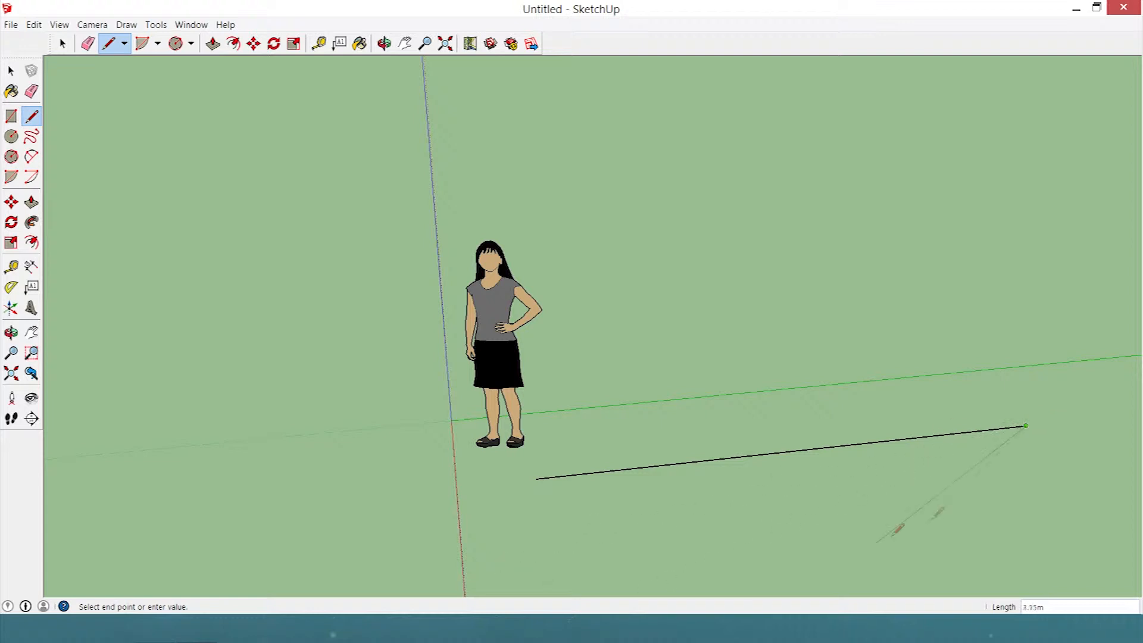
{"action": "key", "text": "Escape"}
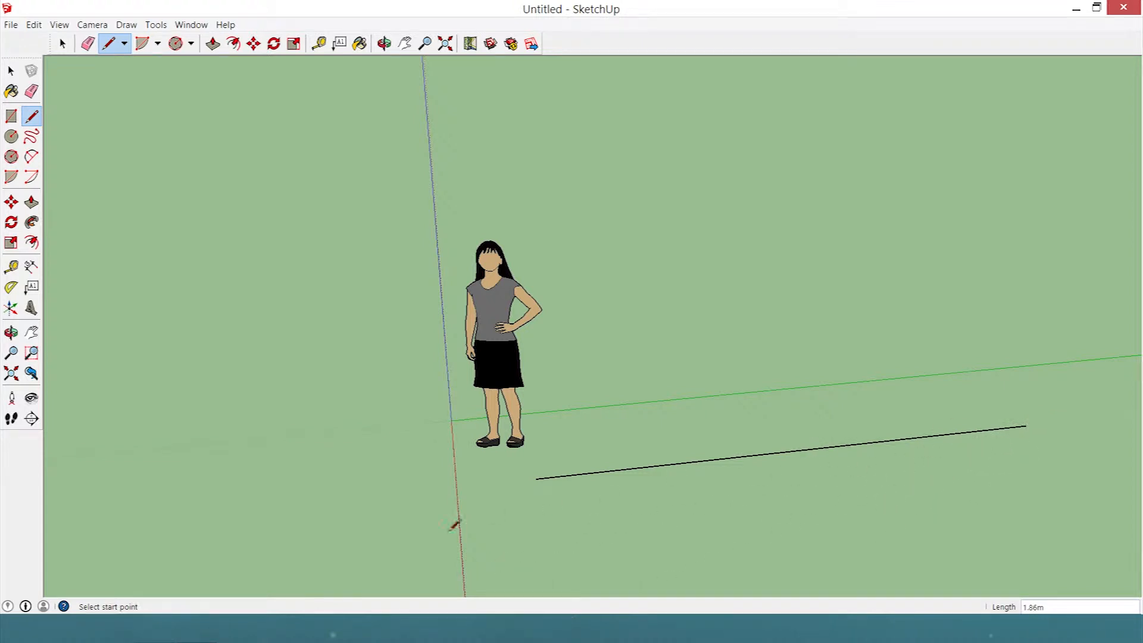
- Try drawing a second line from near the middle of the ground line, and undo it
{"action": "left_click", "coordinate": [793, 451]}
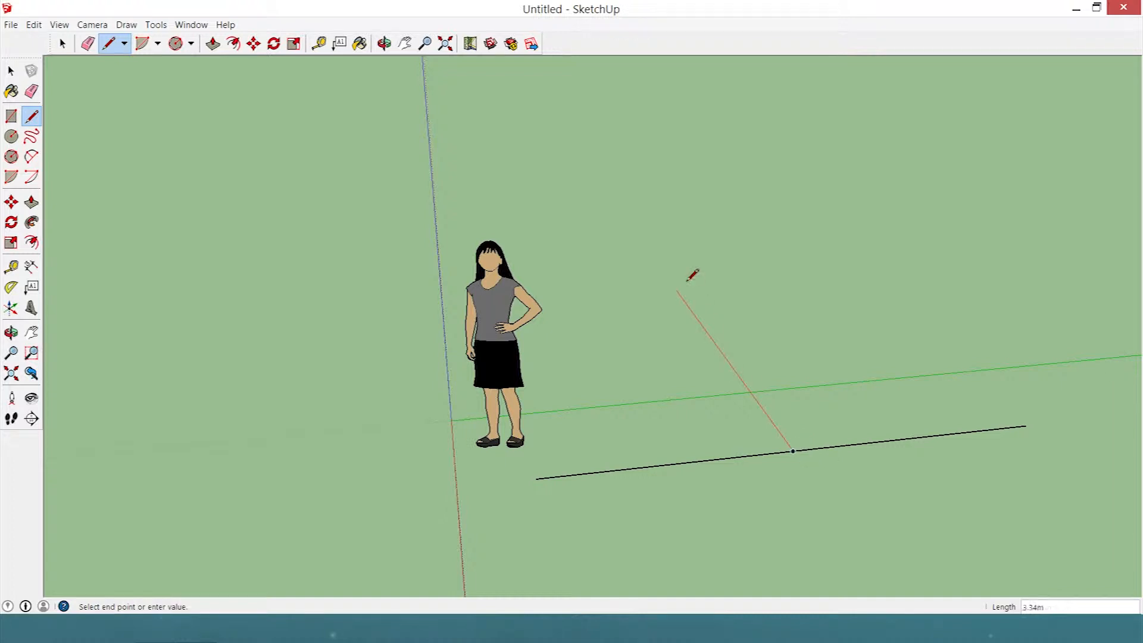
{"action": "left_click", "coordinate": [790, 286]}
{"action": "middle_click_drag", "start_coordinate": [816, 351], "coordinate": [780, 567]}
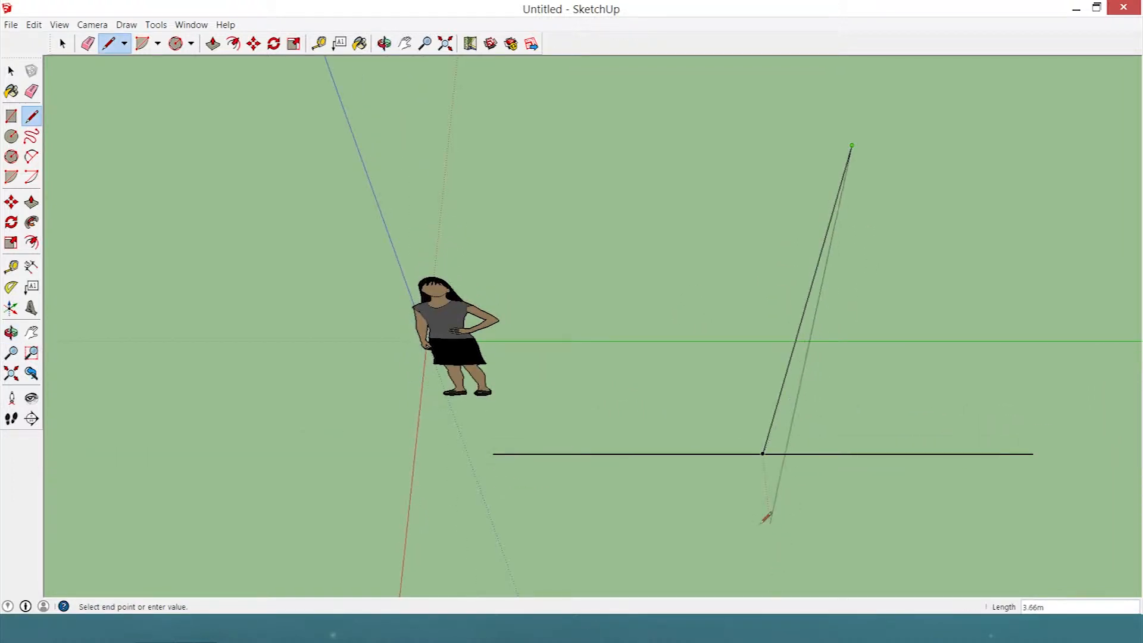
{"action": "left_click", "coordinate": [768, 456]}
{"action": "key", "text": "ctrl+z"}
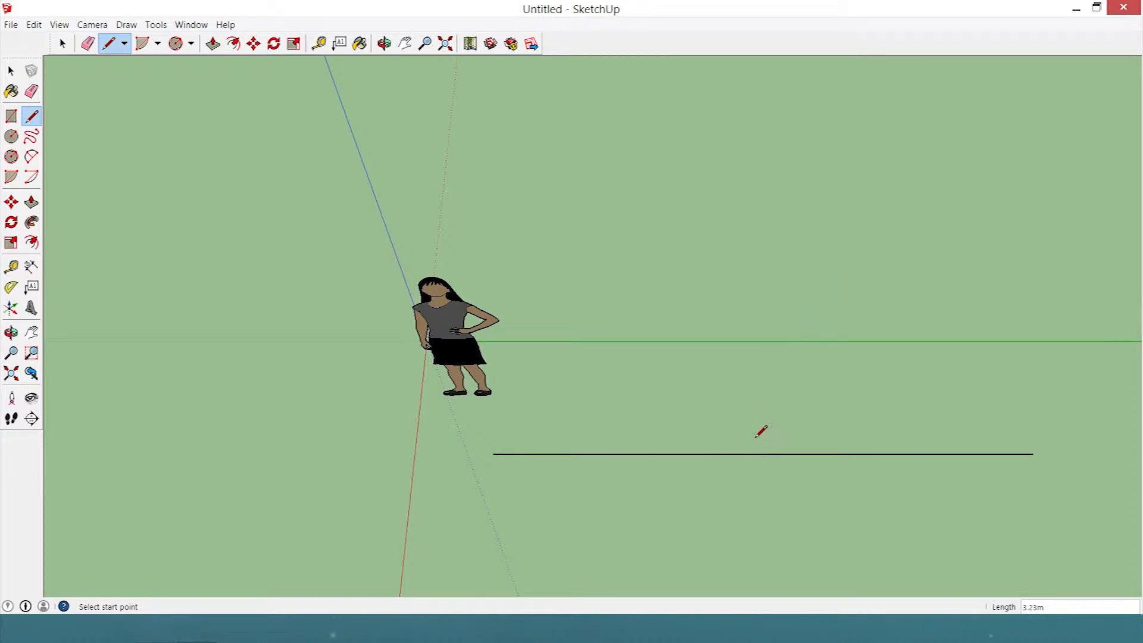
- Draw a long looping freehand curve on the ground that crosses itself around the figure and the straight line
{"action": "left_click", "coordinate": [124, 43]}
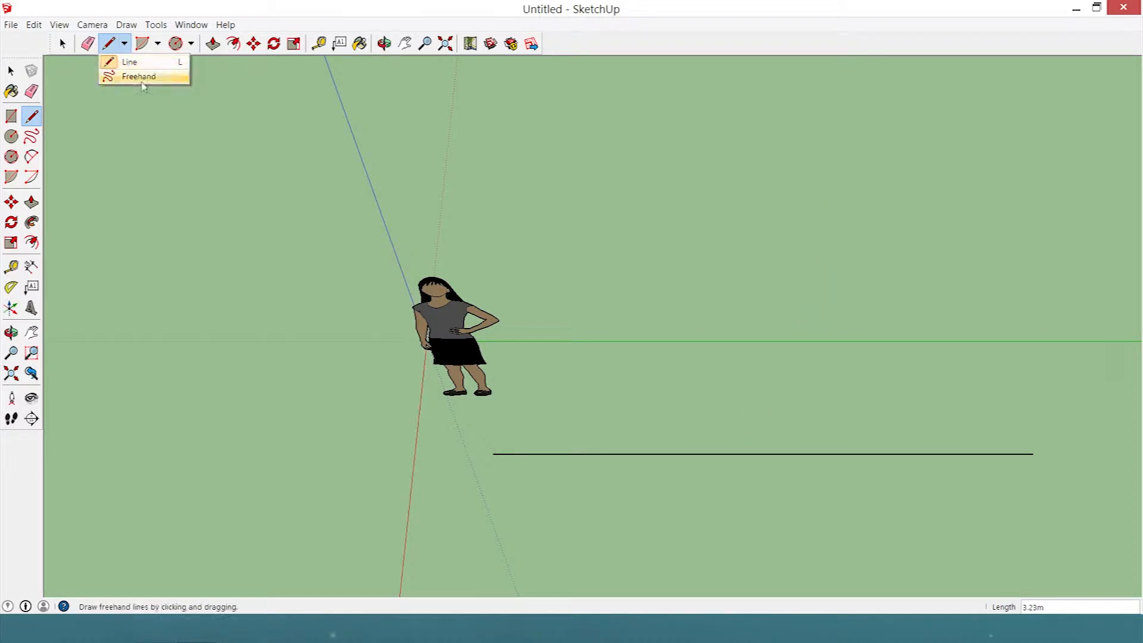
{"action": "left_click", "coordinate": [140, 77]}
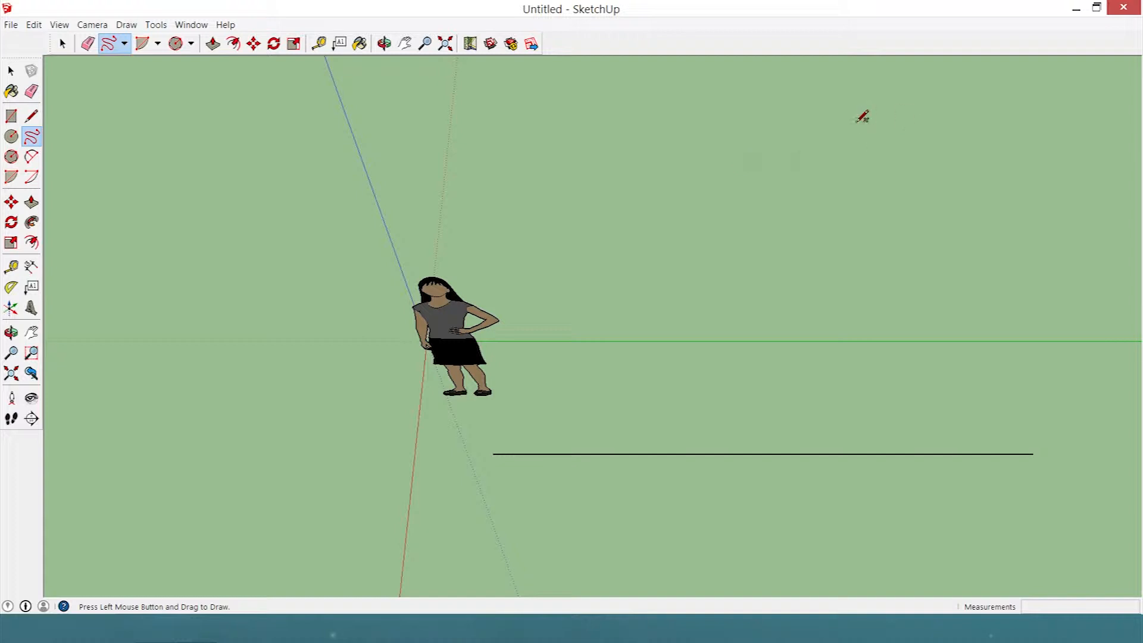
{"action": "mouse_move", "coordinate": [856, 125]}
{"action": "left_mouse_down"}
{"action": "mouse_move", "coordinate": [606, 212]}
{"action": "mouse_move", "coordinate": [143, 335]}
{"action": "mouse_move", "coordinate": [564, 449]}
{"action": "mouse_move", "coordinate": [935, 201]}
{"action": "mouse_move", "coordinate": [768, 120]}
{"action": "mouse_move", "coordinate": [484, 492]}
{"action": "mouse_move", "coordinate": [45, 202]}
{"action": "mouse_move", "coordinate": [580, 264]}
{"action": "left_mouse_up"}
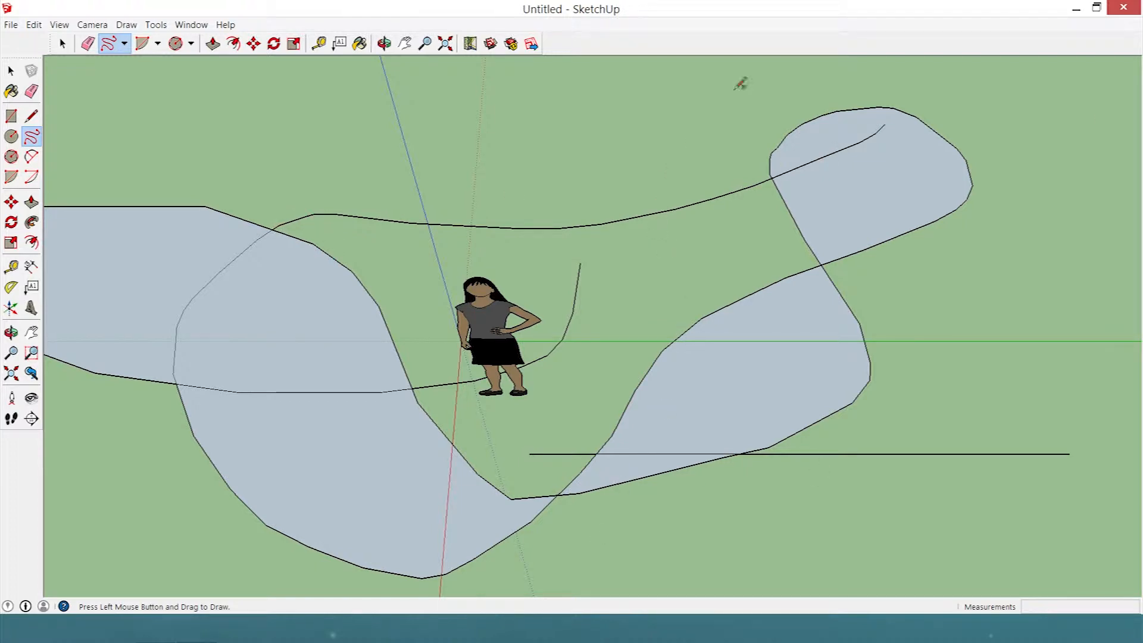
{"action": "middle_click_drag", "start_coordinate": [536, 267], "coordinate": [1020, 110]}
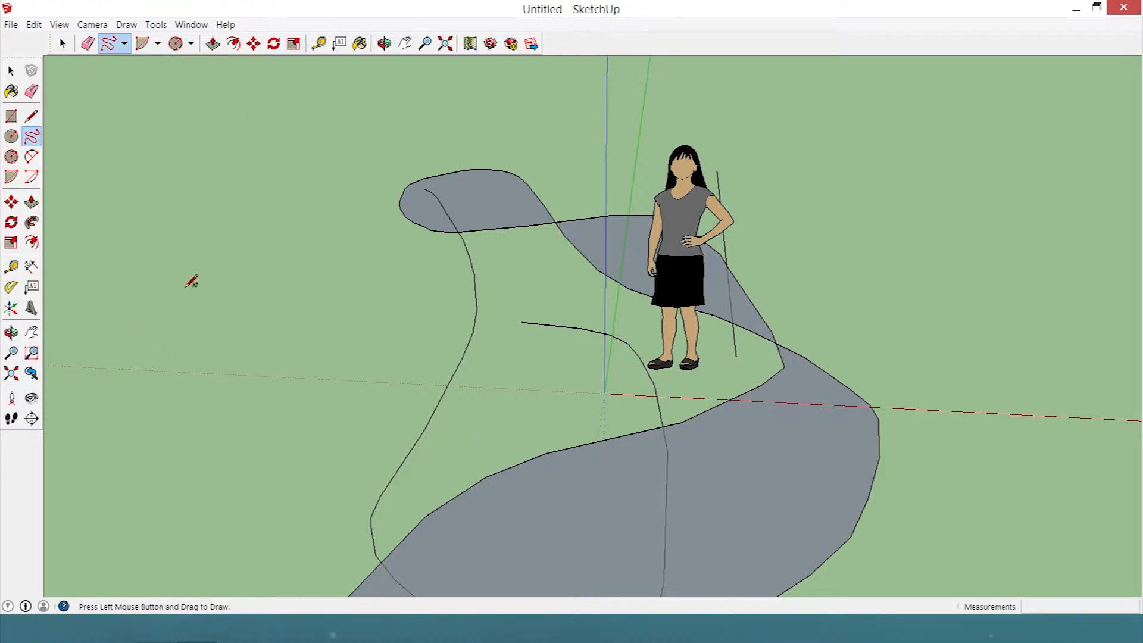
- Draw a 2 Point Arc on open ground with endpoints about 3.46 m apart near the red axis and a bulge of about 3.52 m
{"action": "left_click", "coordinate": [156, 47]}
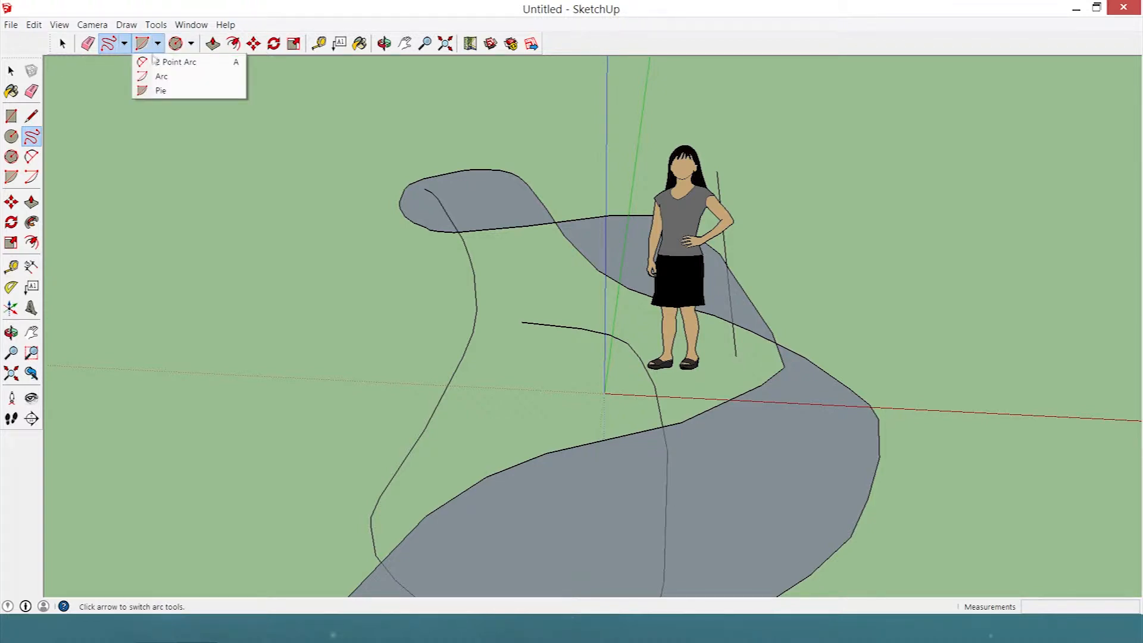
{"action": "left_click", "coordinate": [152, 66]}
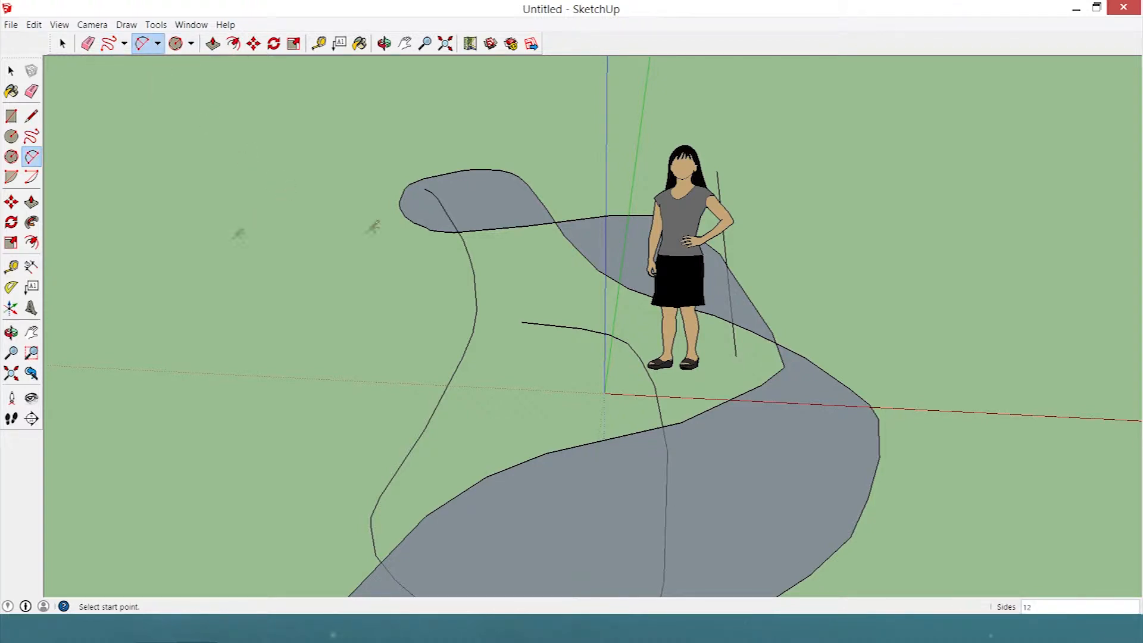
{"action": "middle_click_drag", "start_coordinate": [901, 259], "coordinate": [101, 244]}
{"action": "middle_click_drag", "start_coordinate": [508, 289], "coordinate": [483, 473]}
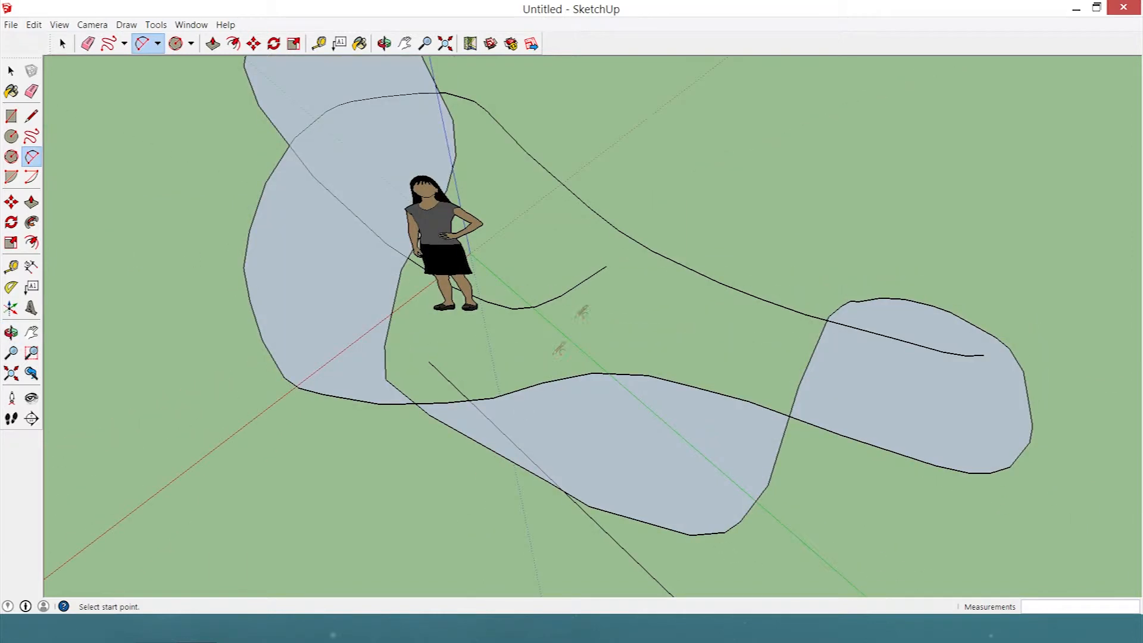
{"action": "scroll", "coordinate": [558, 304], "scroll_direction": "down", "scroll_amount": 5}
{"action": "scroll", "coordinate": [241, 513], "scroll_direction": "up", "scroll_amount": 5}
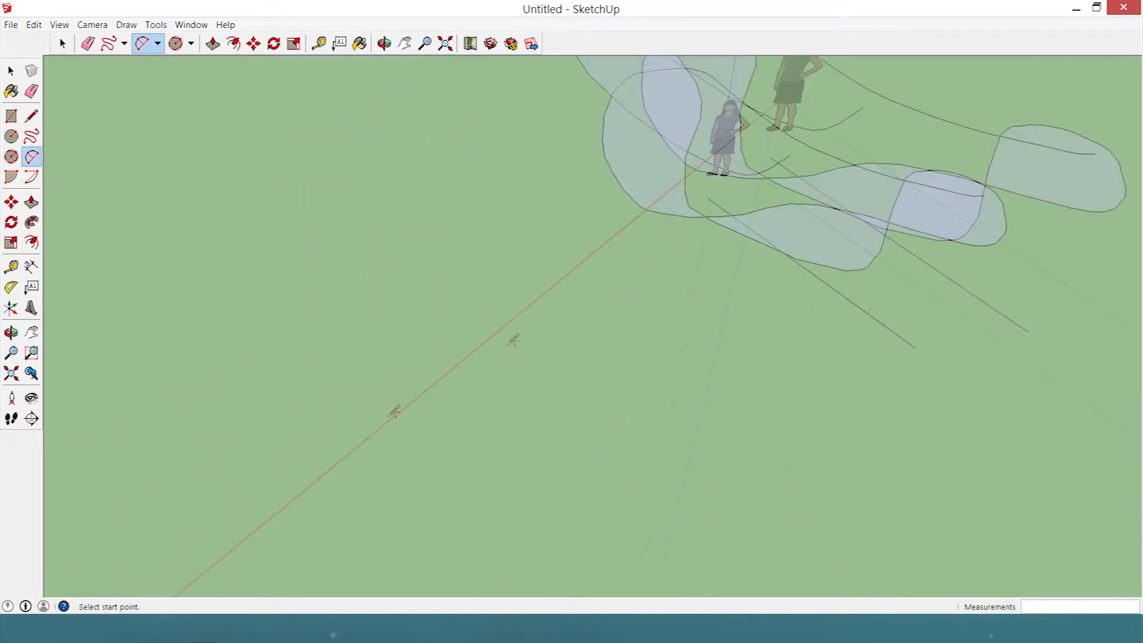
{"action": "left_click", "coordinate": [671, 193]}
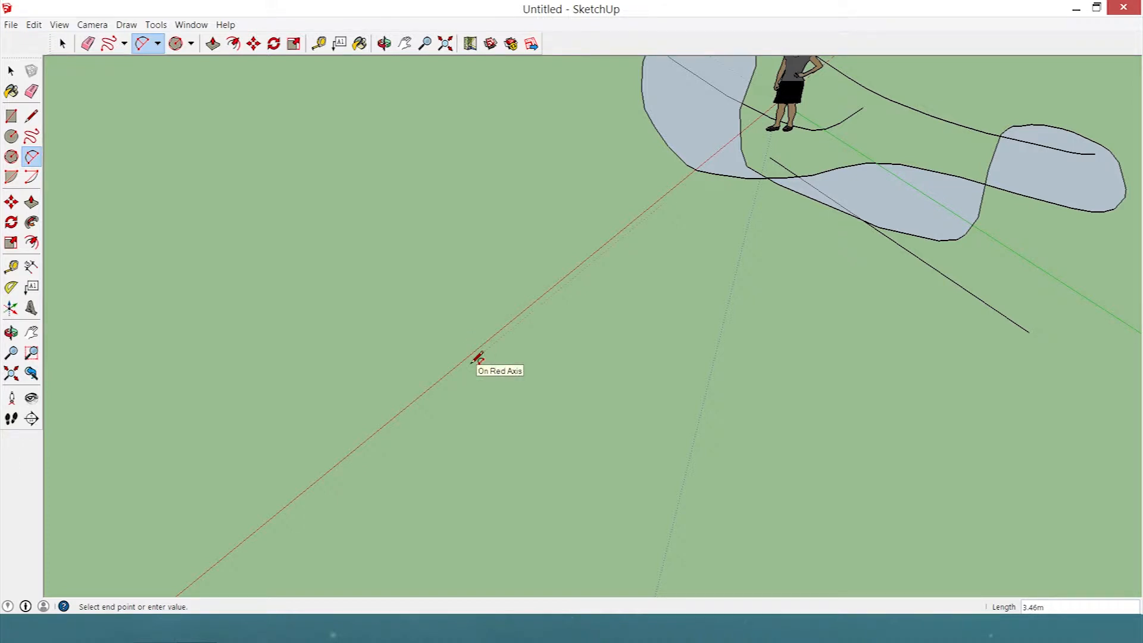
{"action": "left_click", "coordinate": [474, 360]}
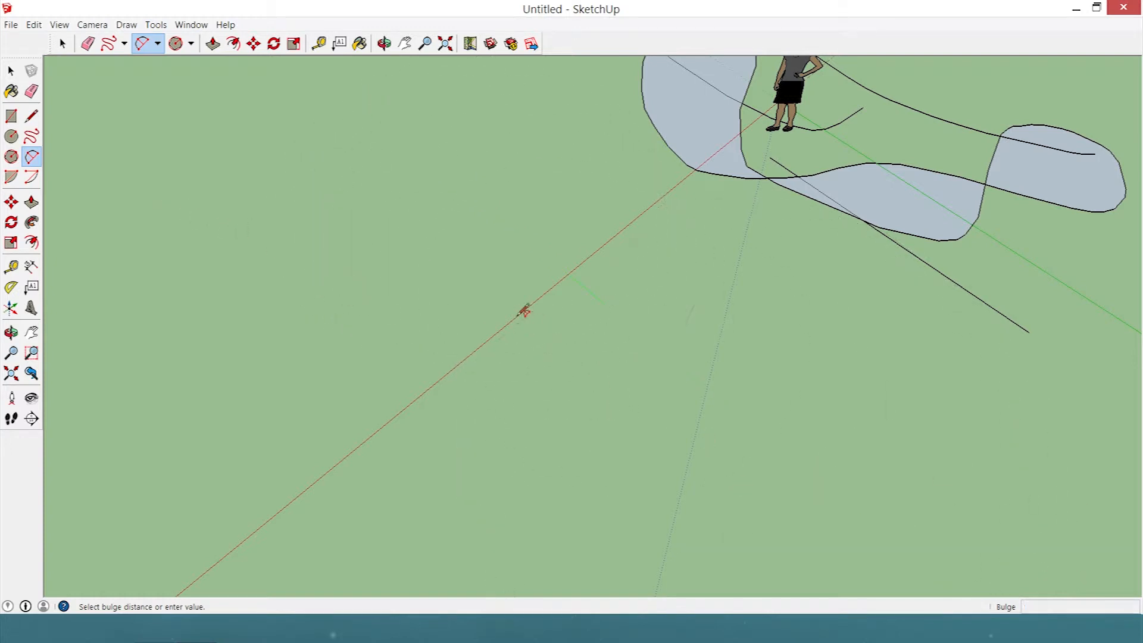
{"action": "left_click", "coordinate": [332, 173]}
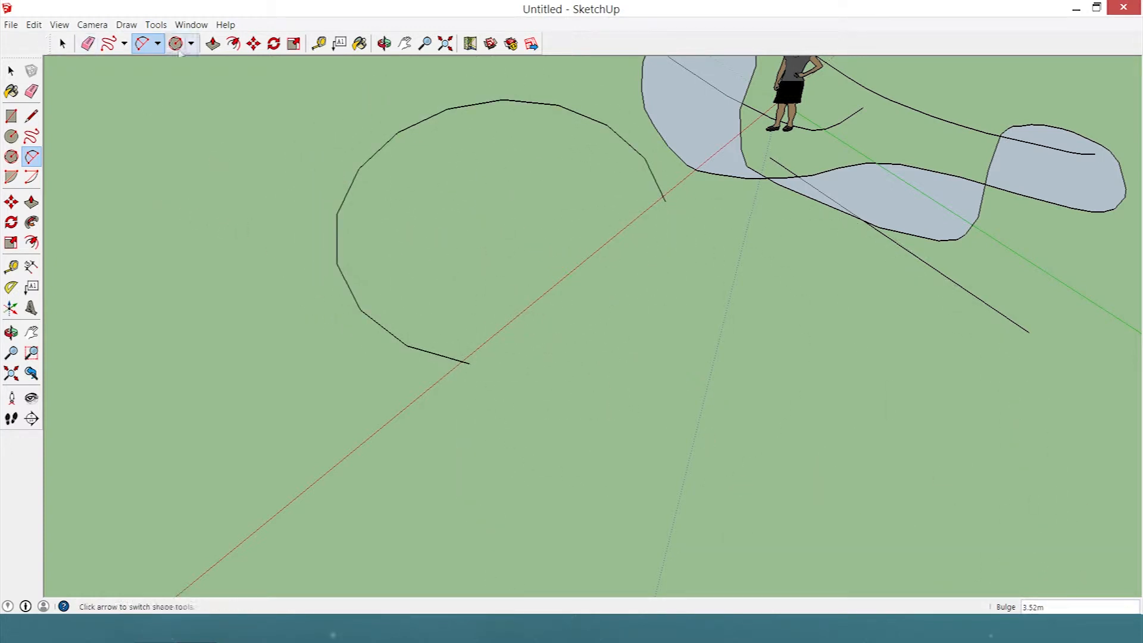
- Draw a centre-point arc on the ground opposite the two-point arc, centred near the red axis between that arc's ends
{"action": "left_click", "coordinate": [157, 44]}
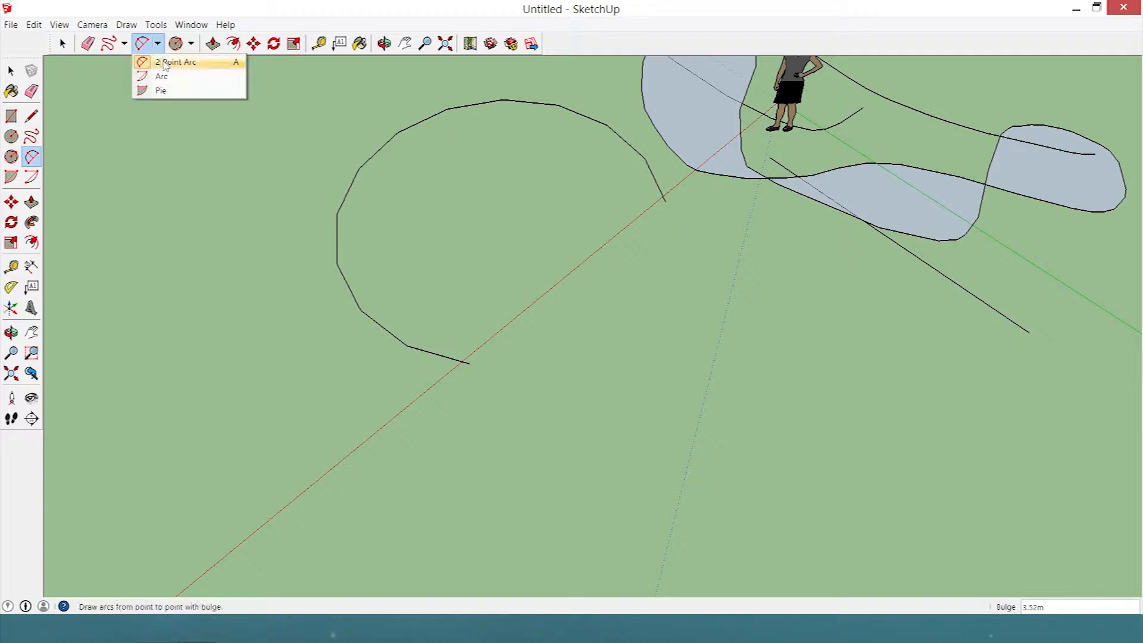
{"action": "left_click", "coordinate": [188, 81]}
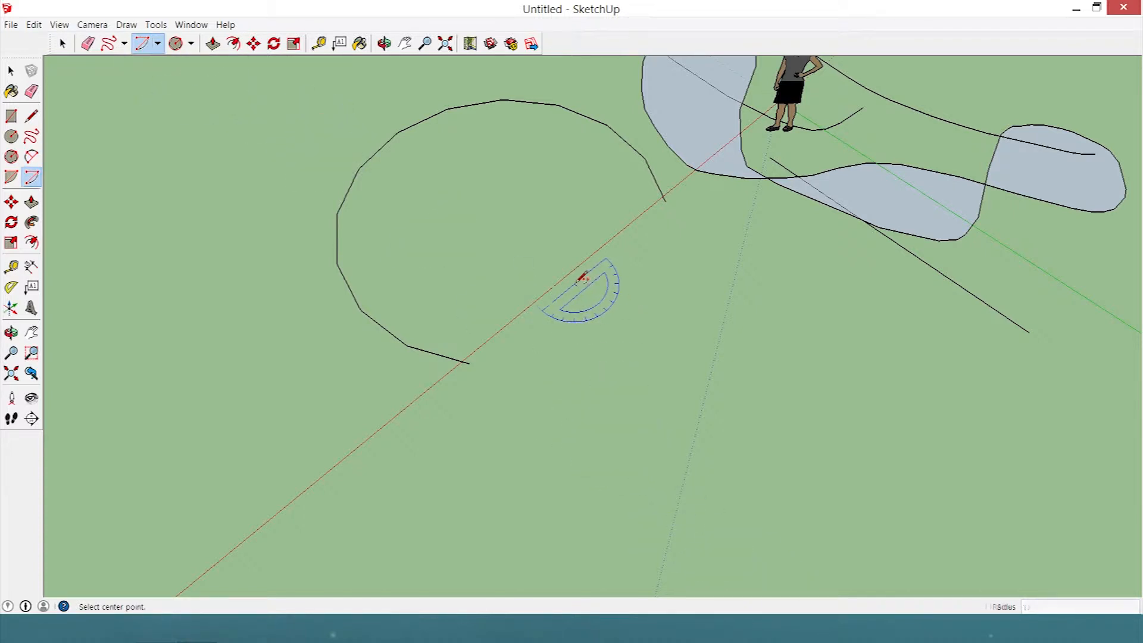
{"action": "left_click", "coordinate": [575, 284]}
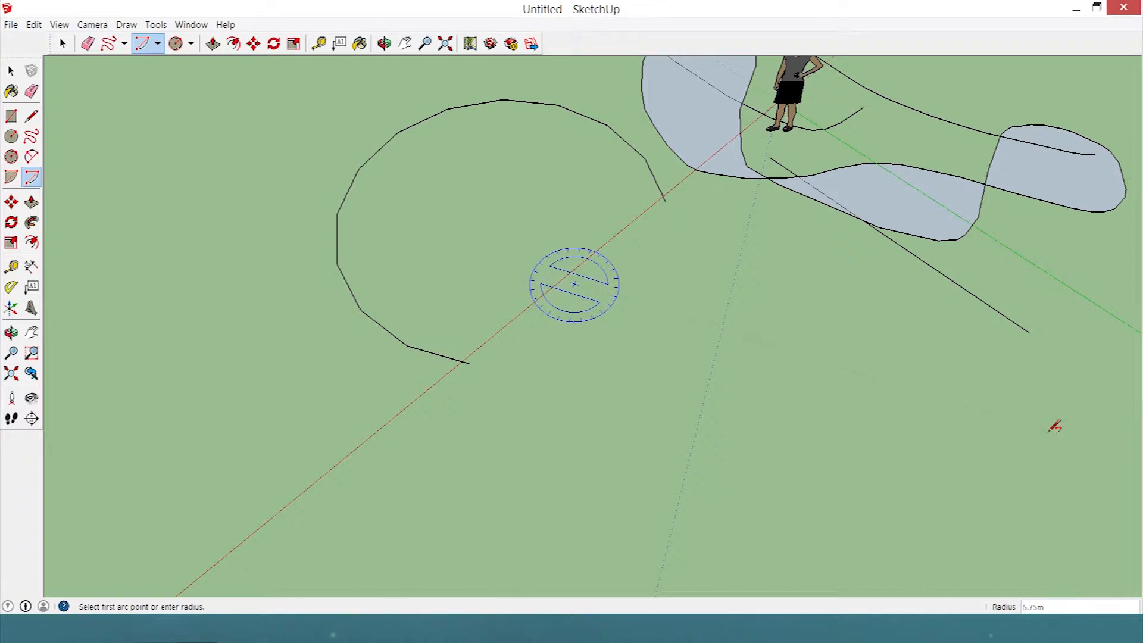
{"action": "left_click", "coordinate": [886, 297]}
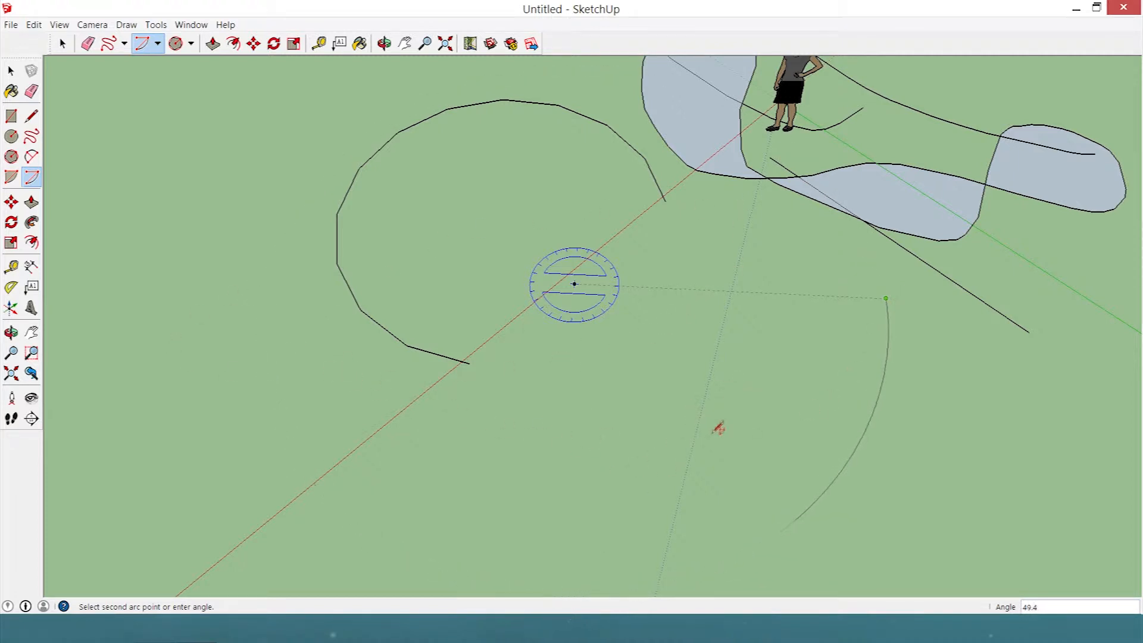
{"action": "left_click", "coordinate": [657, 437]}
{"action": "scroll", "coordinate": [537, 326], "scroll_direction": "down", "scroll_amount": 3}
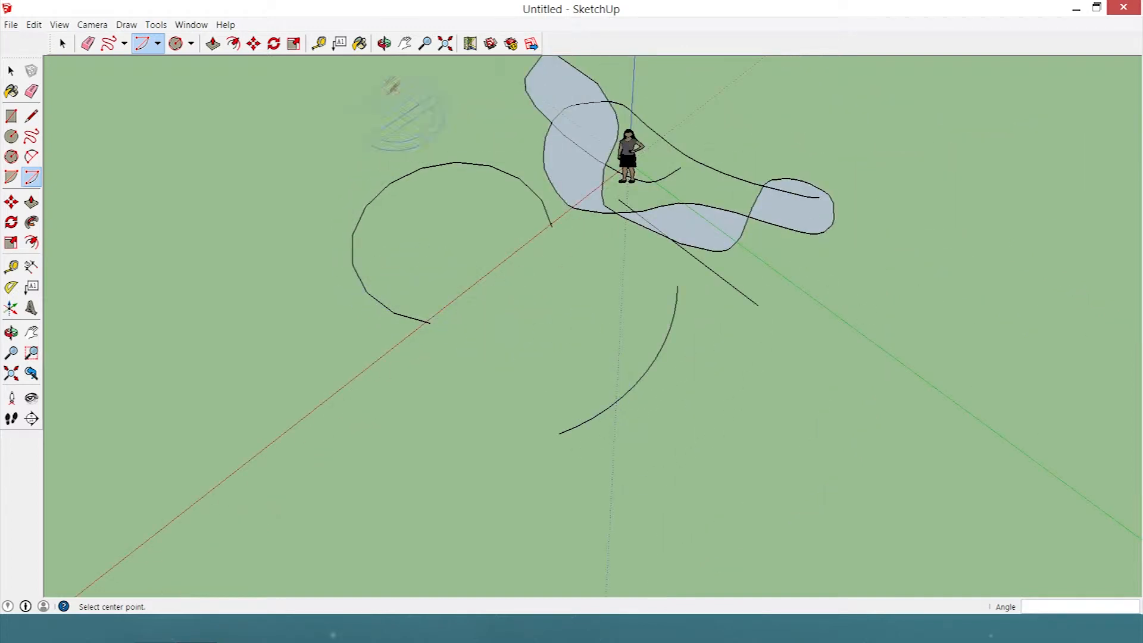
- Draw a pie slice on the ground centred near the red axis, with a radius of about 8.27 m and an angle of about 36°
{"action": "left_click", "coordinate": [191, 43]}
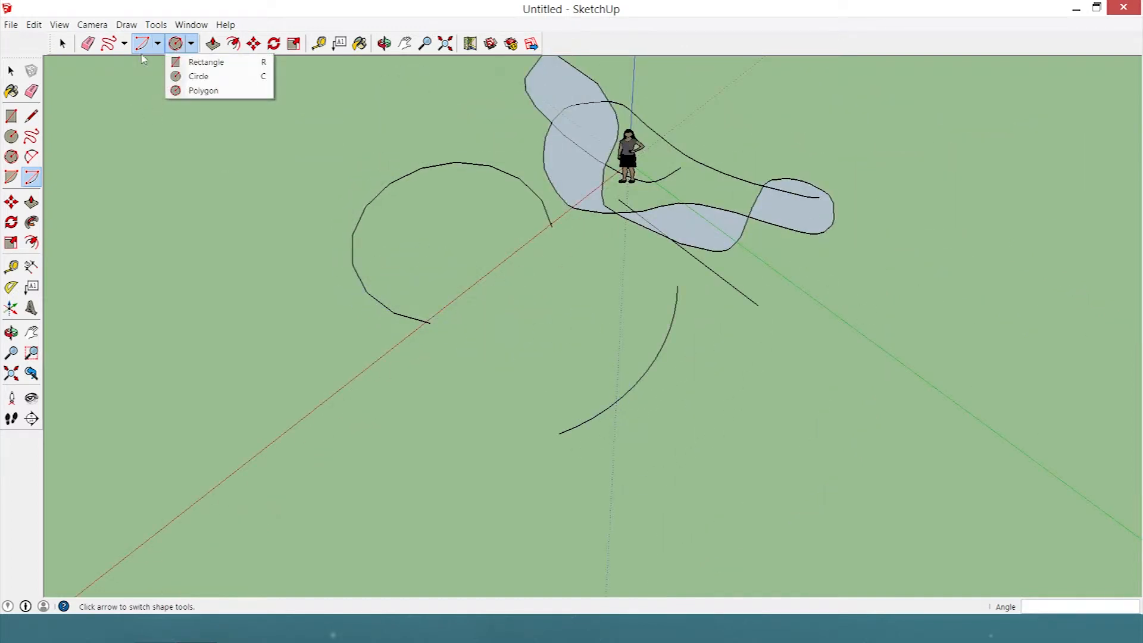
{"action": "left_click", "coordinate": [158, 43]}
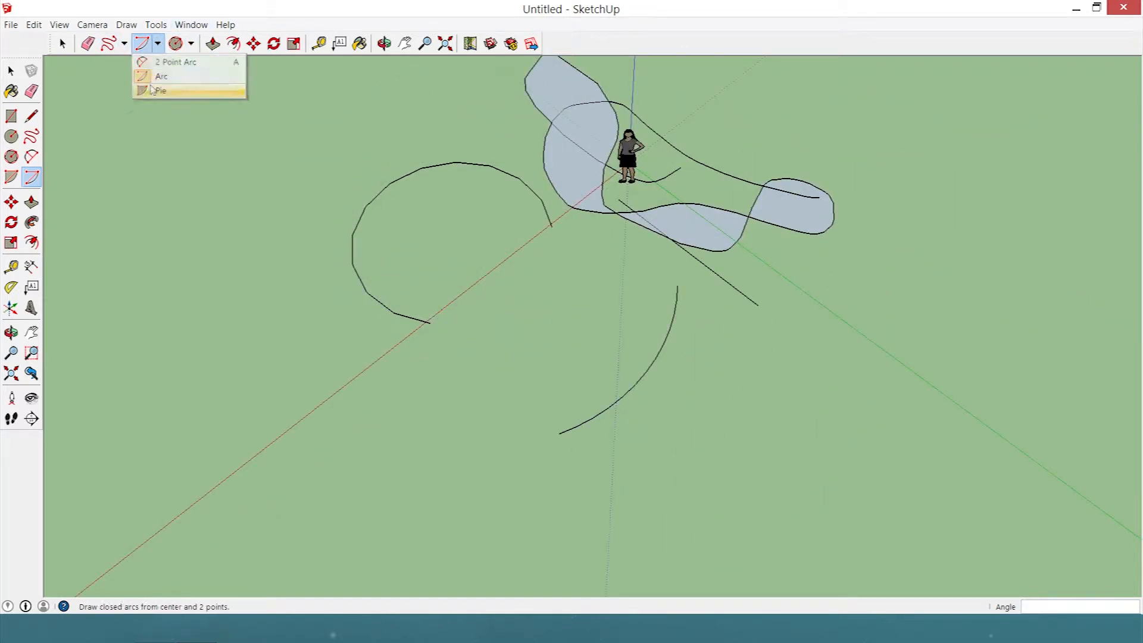
{"action": "left_click", "coordinate": [152, 89]}
{"action": "left_click", "coordinate": [303, 403]}
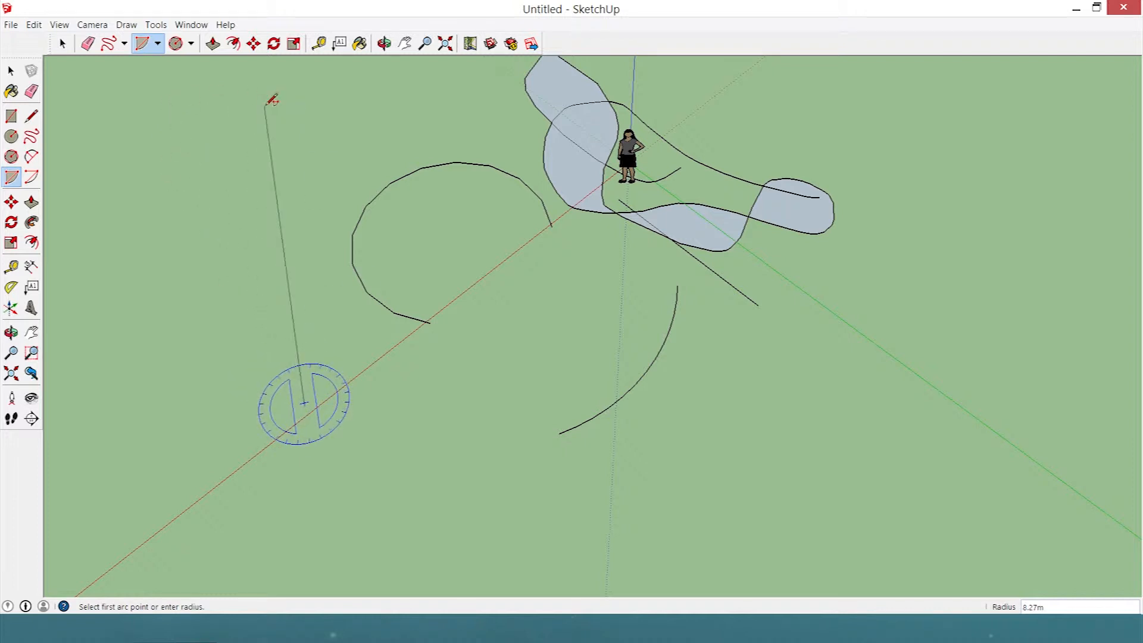
{"action": "left_click", "coordinate": [265, 103]}
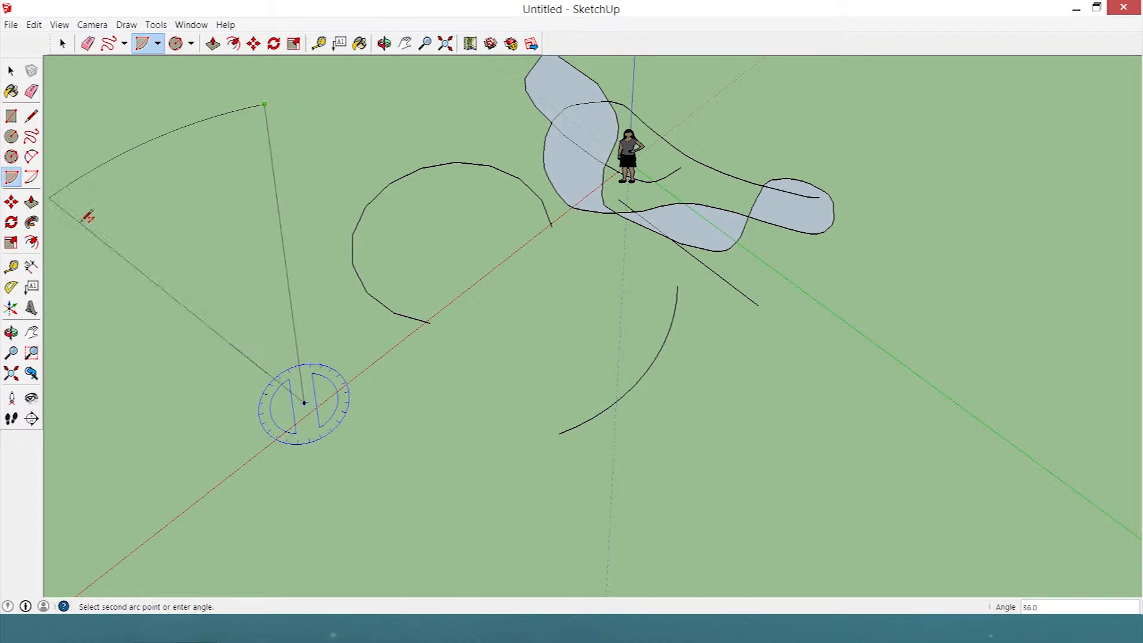
{"action": "left_click", "coordinate": [49, 198]}
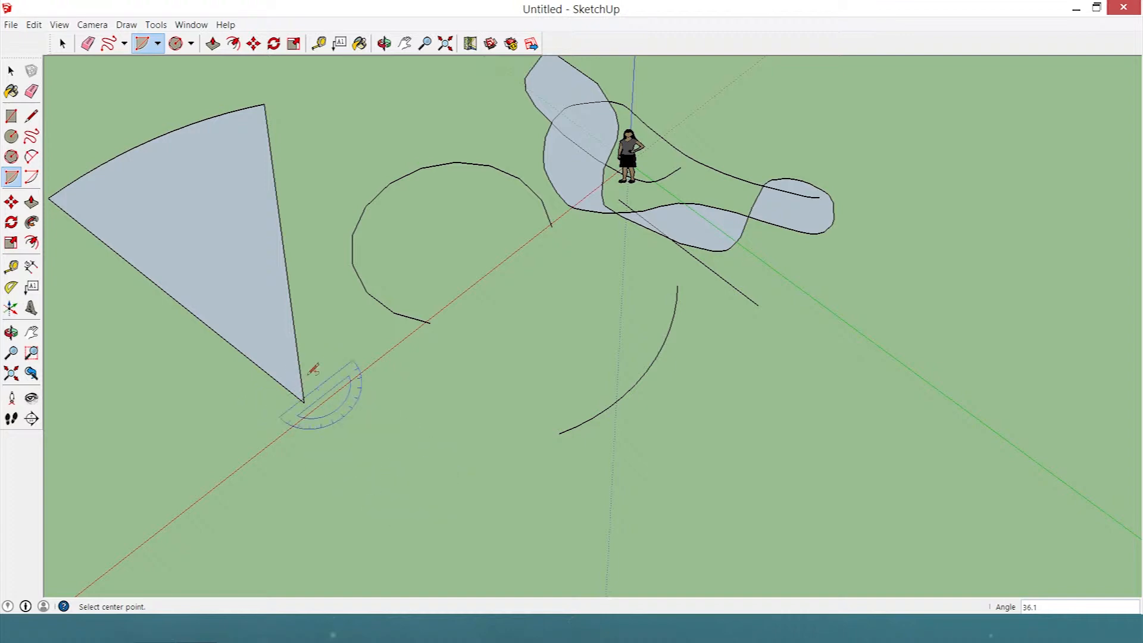
- Draw a large rectangle on open ground on the side of the red axis opposite the pie slice
{"action": "scroll", "coordinate": [202, 250], "scroll_direction": "down", "scroll_amount": 3}
{"action": "scroll", "coordinate": [208, 286], "scroll_direction": "up", "scroll_amount": 3}
{"action": "middle_click_drag", "start_coordinate": [204, 324], "coordinate": [322, 152]}
{"action": "scroll", "coordinate": [467, 193], "scroll_direction": "down", "scroll_amount": 3}
{"action": "middle_click_drag", "start_coordinate": [581, 117], "coordinate": [357, 107]}
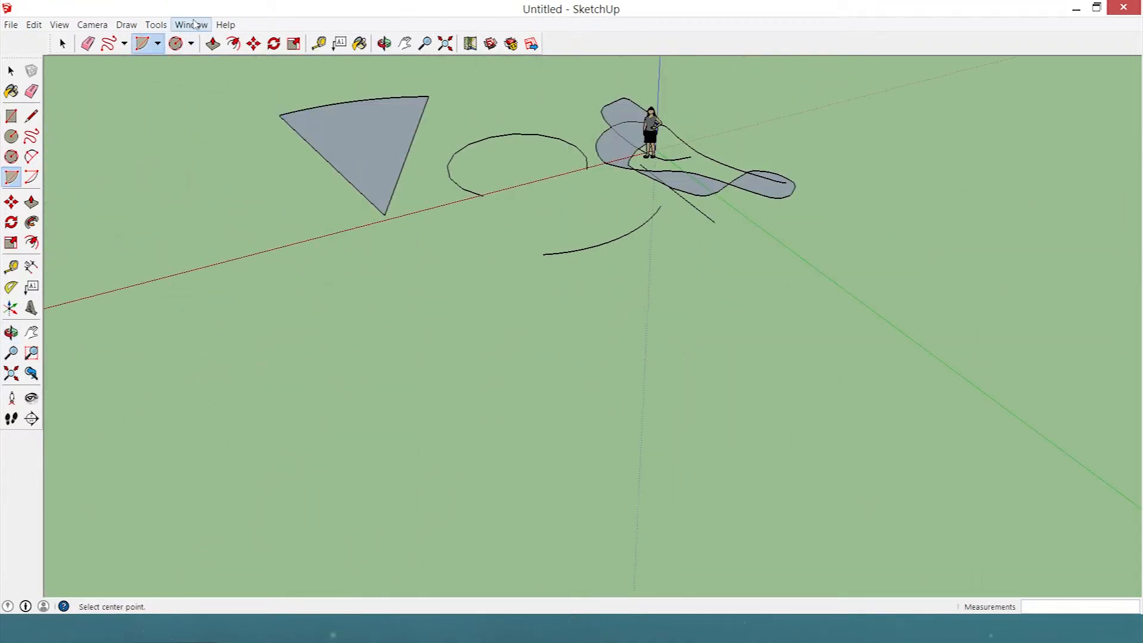
{"action": "left_click", "coordinate": [176, 43]}
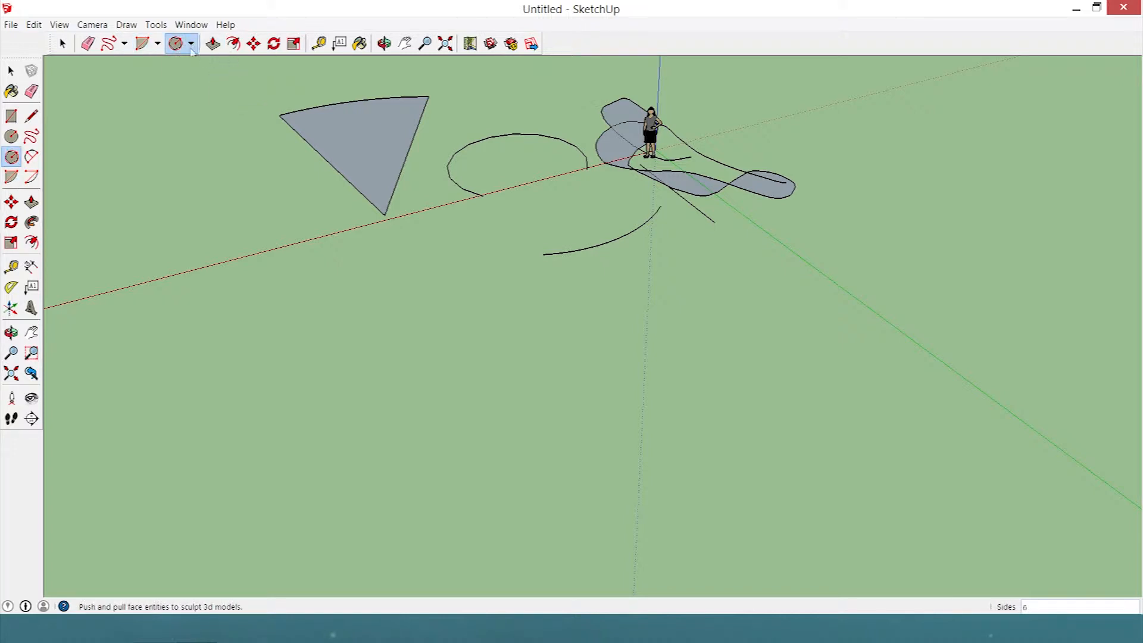
{"action": "left_click", "coordinate": [191, 46]}
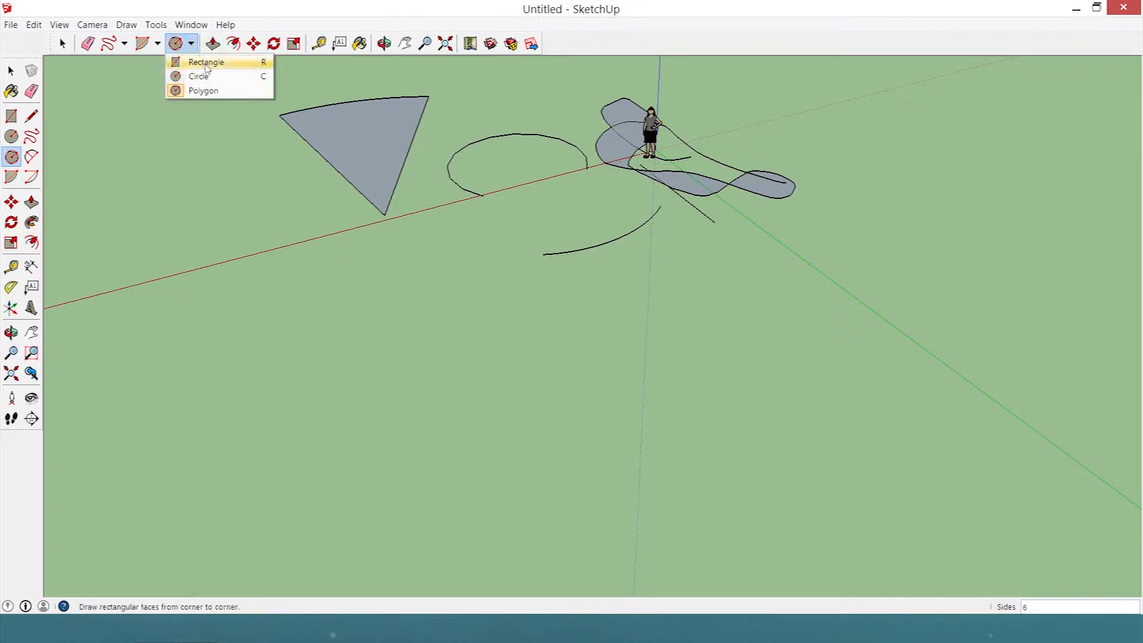
{"action": "left_click", "coordinate": [202, 62]}
{"action": "left_click", "coordinate": [238, 302]}
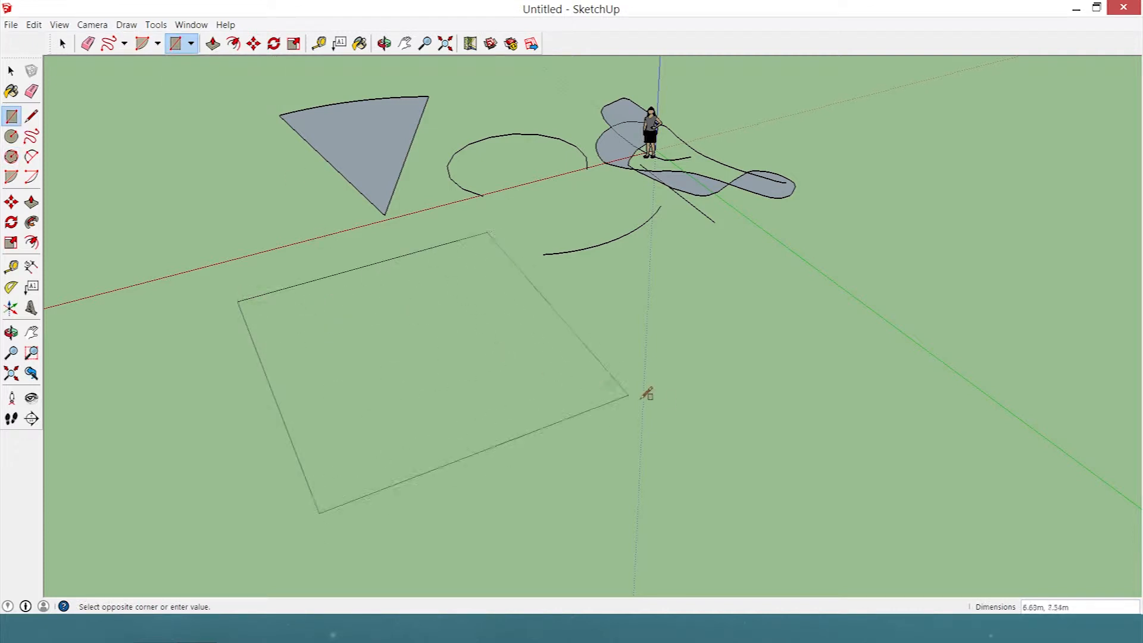
{"action": "left_click_drag", "start_coordinate": [902, 547], "coordinate": [555, 242]}
{"action": "left_click", "coordinate": [561, 237]}
- Draw a 24-sided circle with a radius of about 3.30 m on open ground between the rectangle and the green axis
{"action": "scroll", "coordinate": [740, 340], "scroll_direction": "down", "scroll_amount": 6}
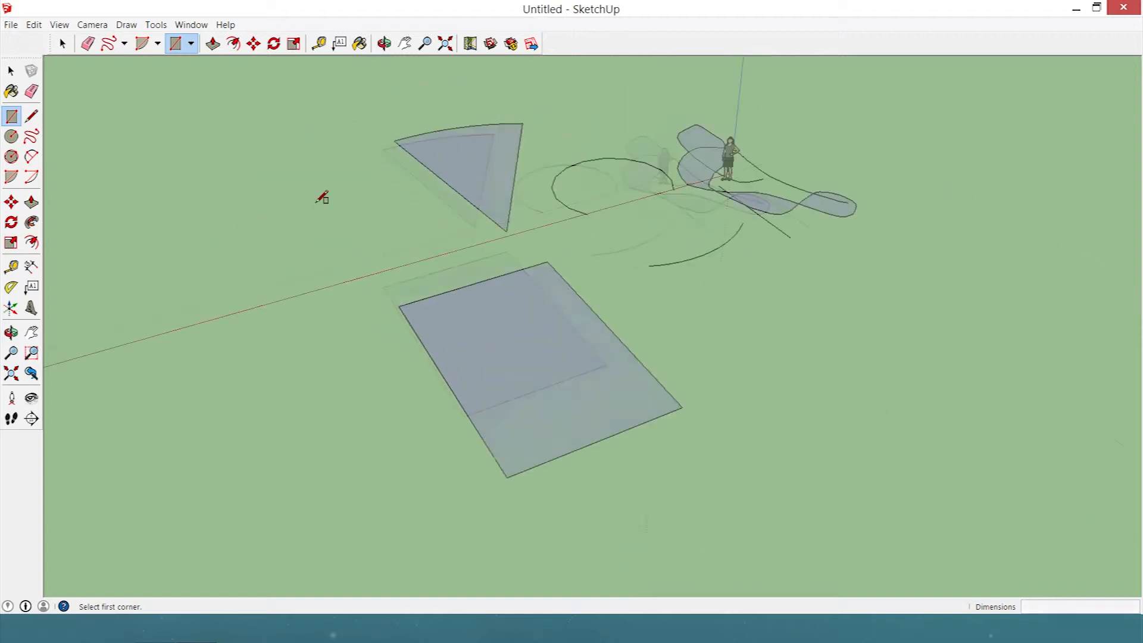
{"action": "scroll", "coordinate": [664, 306], "scroll_direction": "up", "scroll_amount": 3}
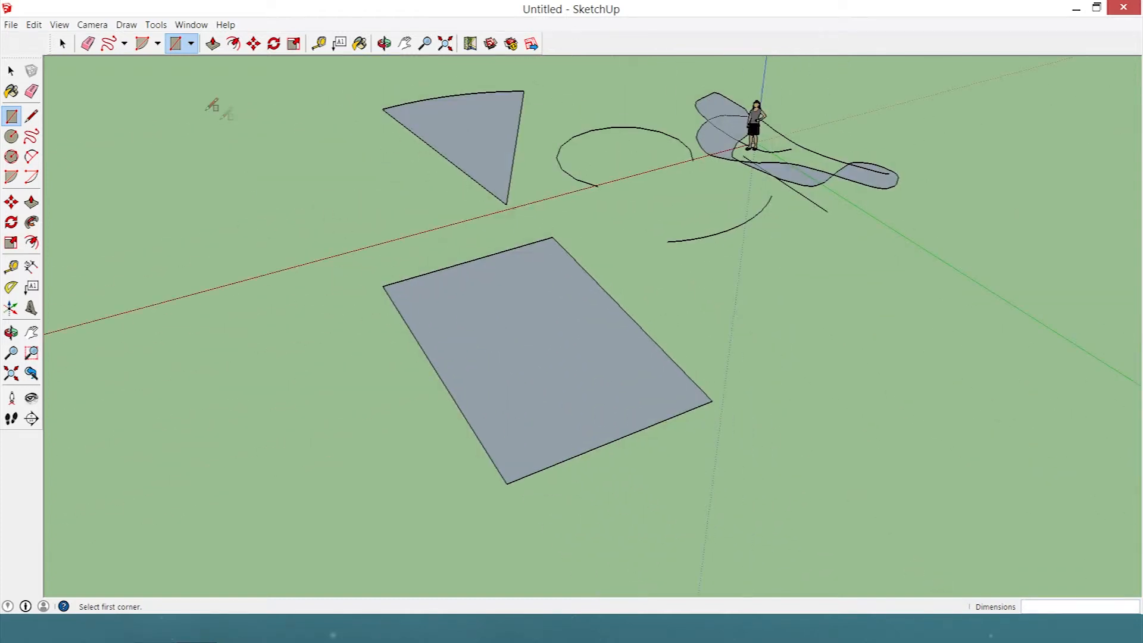
{"action": "left_click", "coordinate": [191, 43]}
{"action": "left_click", "coordinate": [199, 74]}
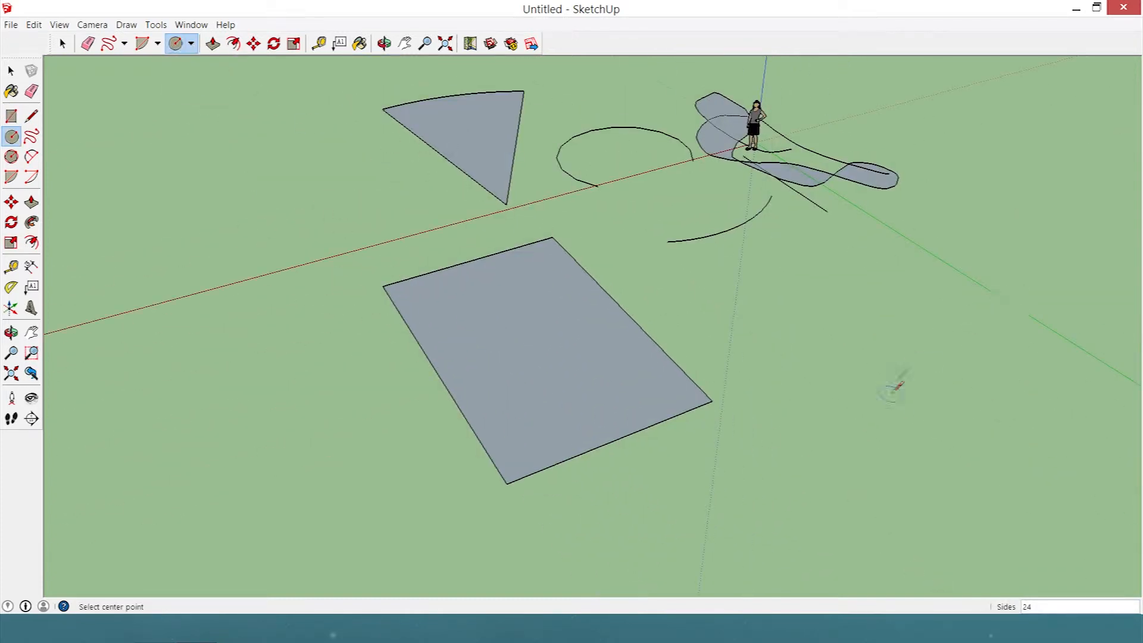
{"action": "left_click", "coordinate": [891, 393]}
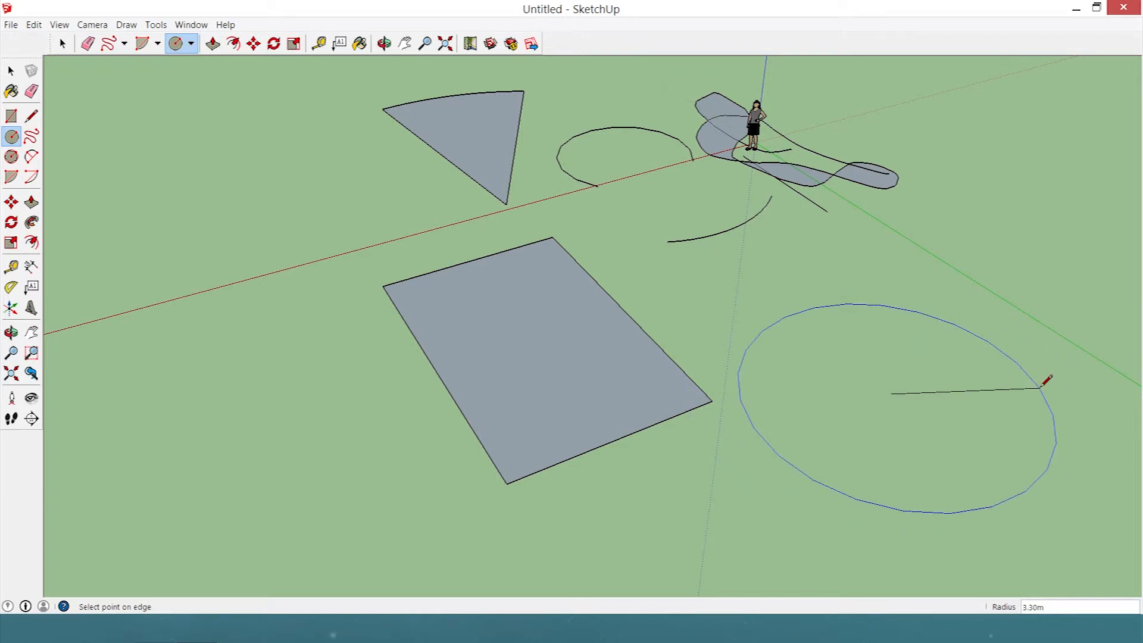
{"action": "left_click", "coordinate": [1042, 385]}
- Draw a six-sided polygon beside the pie slice, large enough to cross the red axis
{"action": "left_click", "coordinate": [191, 44]}
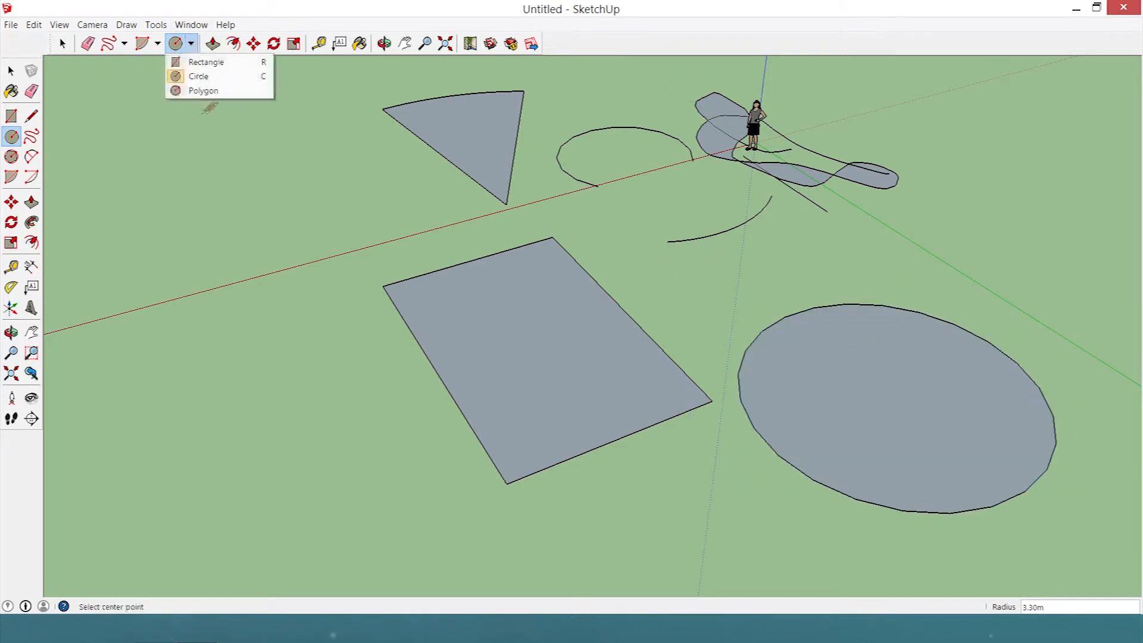
{"action": "left_click", "coordinate": [190, 90]}
{"action": "left_click", "coordinate": [311, 212]}
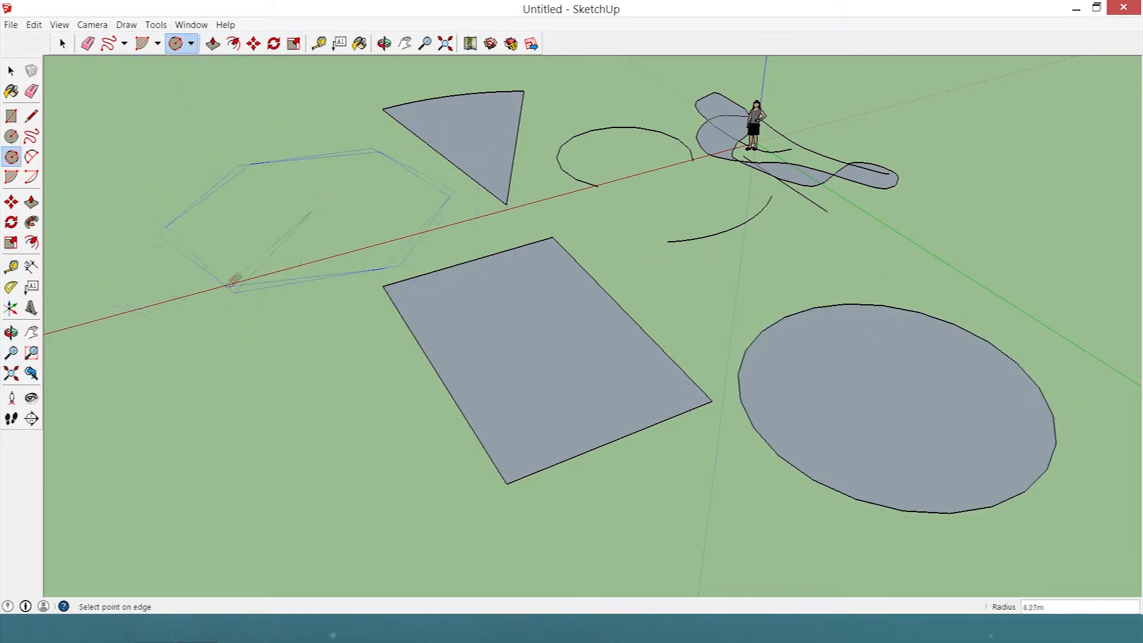
{"action": "left_click", "coordinate": [220, 262]}
- Draw a second circle with a radius of about 3.12 m overlapping the rectangle's end farthest from the red axis
{"action": "scroll", "coordinate": [311, 217], "scroll_direction": "down", "scroll_amount": 3}
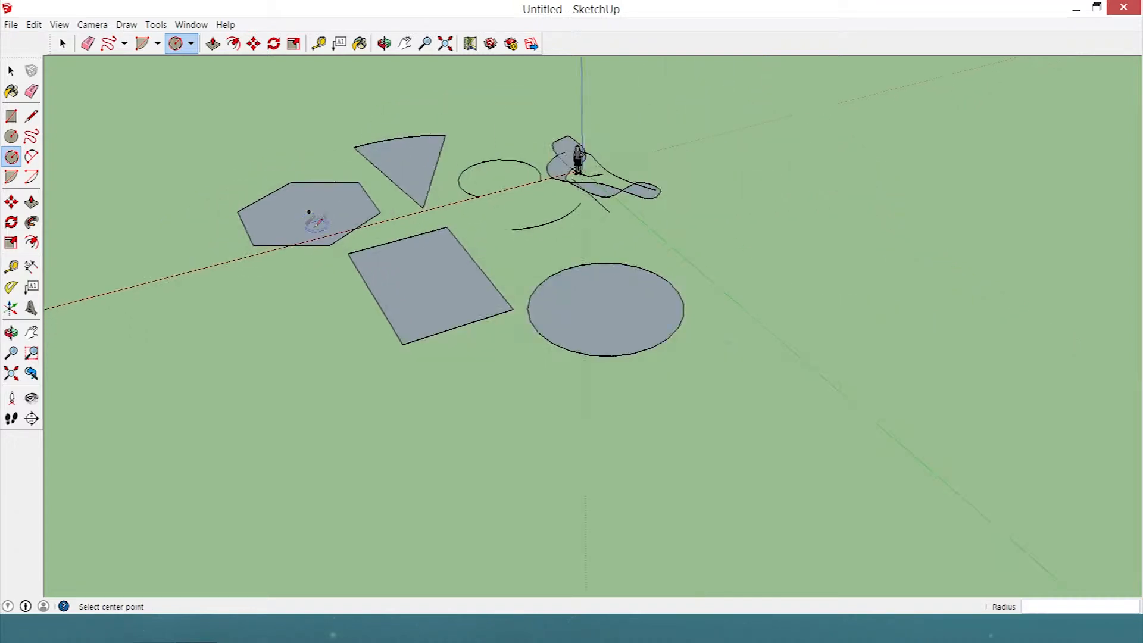
{"action": "scroll", "coordinate": [312, 217], "scroll_direction": "up", "scroll_amount": 3}
{"action": "middle_click_drag", "start_coordinate": [668, 280], "coordinate": [322, 96]}
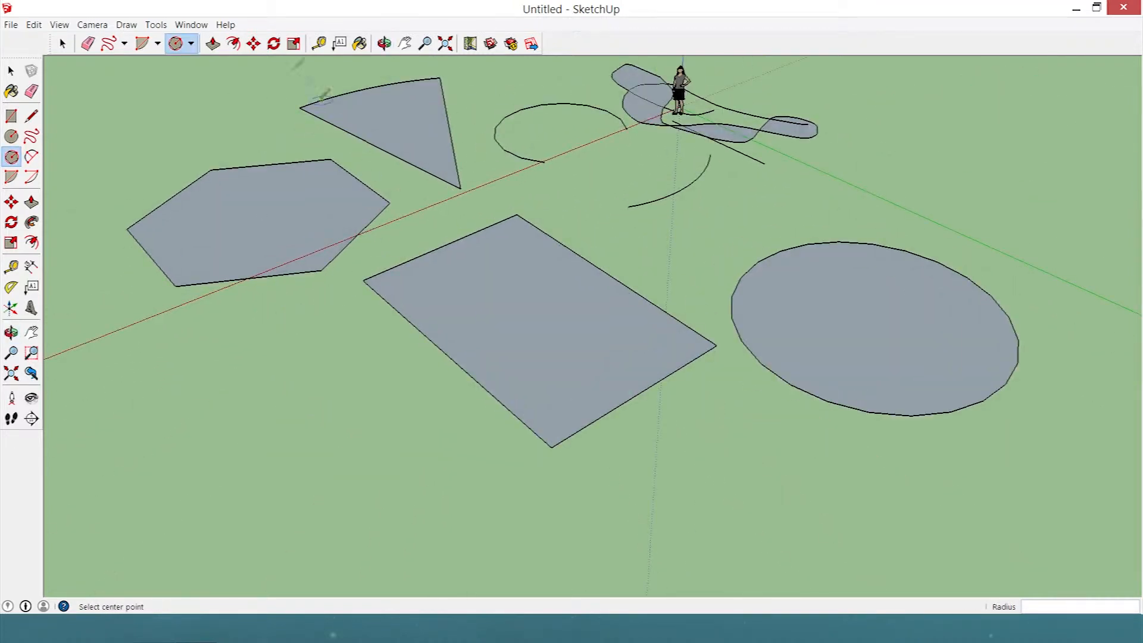
{"action": "left_click", "coordinate": [192, 45]}
{"action": "left_click", "coordinate": [192, 44]}
{"action": "left_click", "coordinate": [197, 47]}
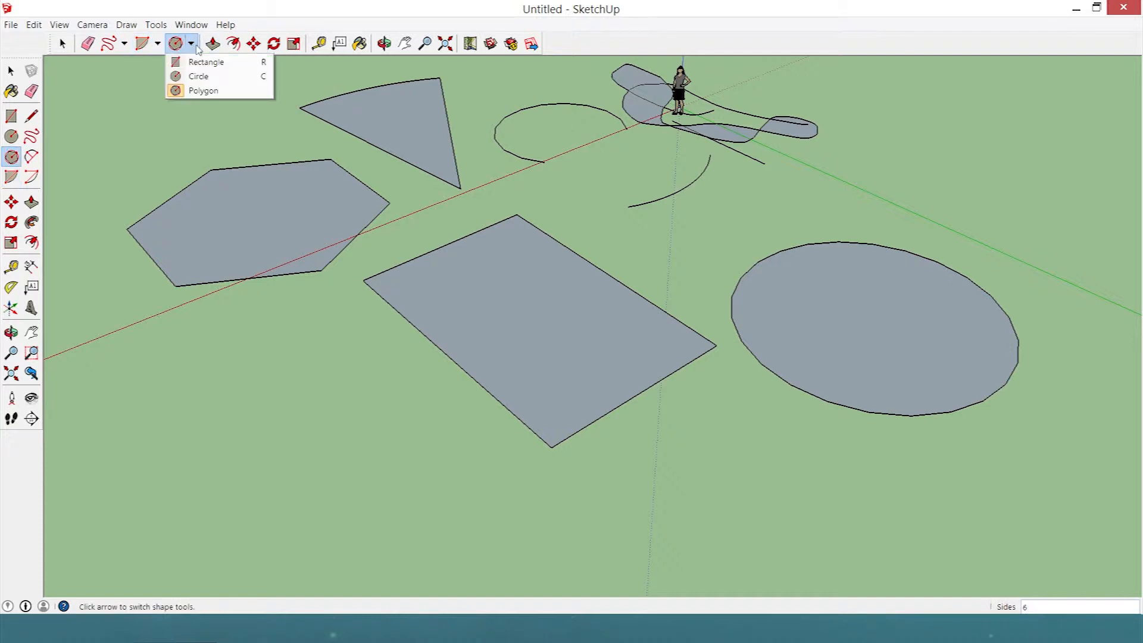
{"action": "left_click", "coordinate": [205, 76]}
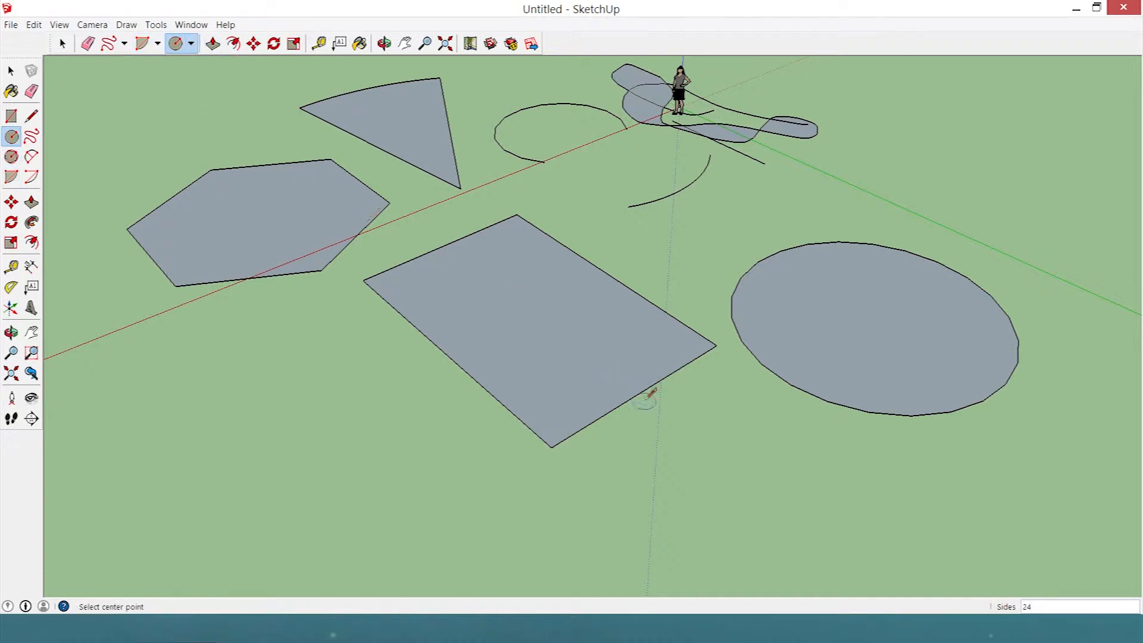
{"action": "left_click", "coordinate": [638, 475]}
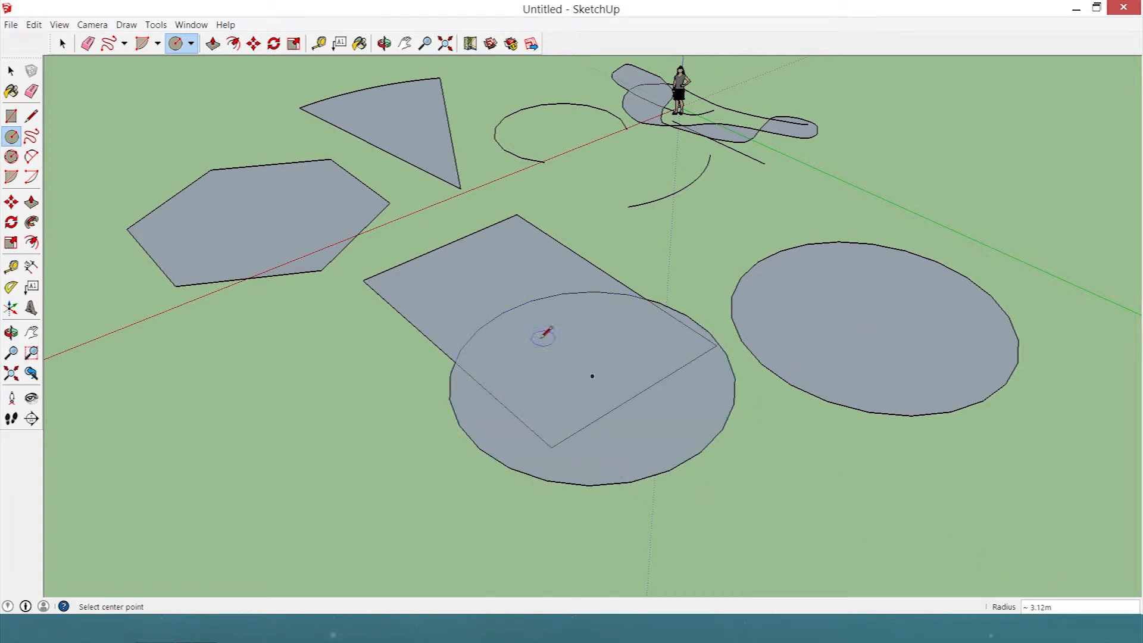
- Erase the edges inside the overlapping rectangle and circle to merge them into one keyhole-shaped face
{"action": "middle_click_drag", "start_coordinate": [634, 275], "coordinate": [506, 261]}
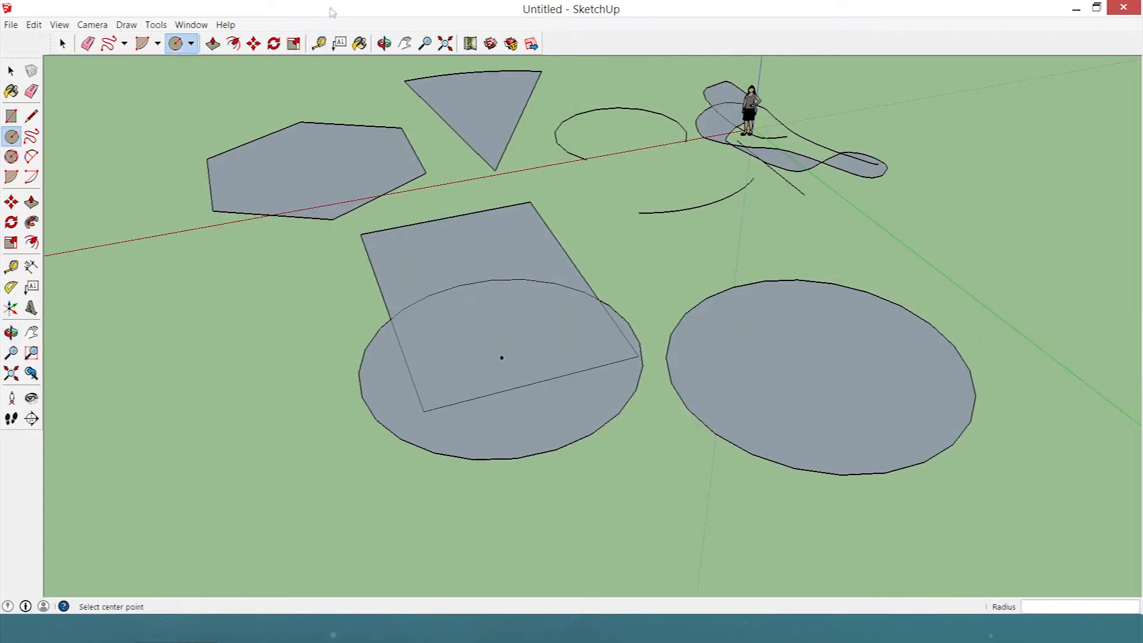
{"action": "left_click", "coordinate": [92, 49]}
{"action": "left_click_drag", "start_coordinate": [512, 409], "coordinate": [585, 377]}
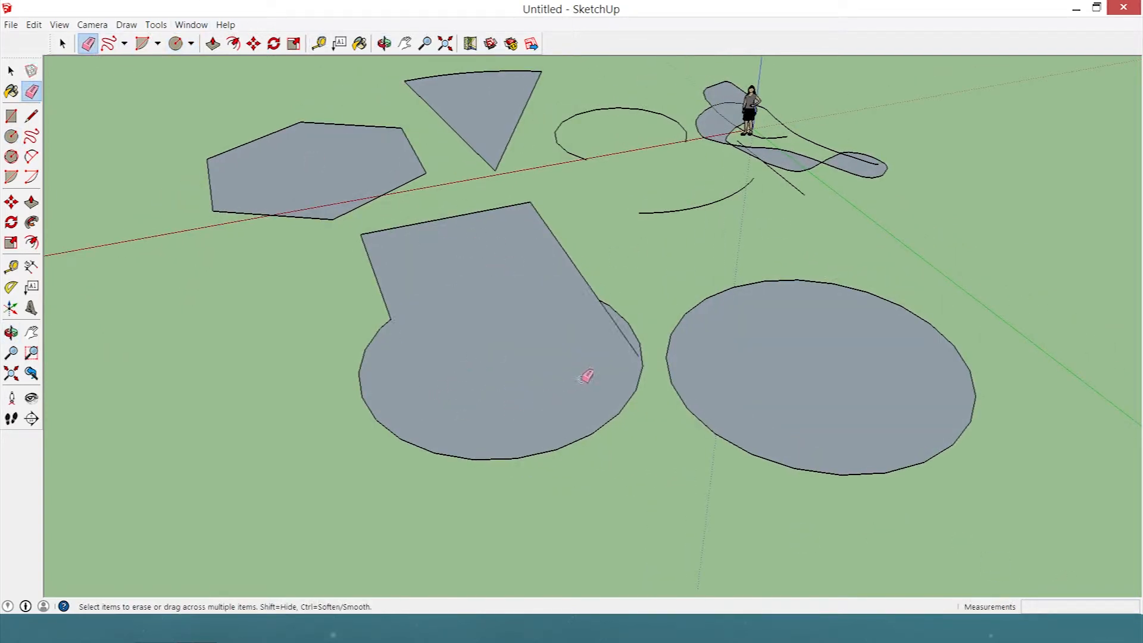
{"action": "scroll", "coordinate": [574, 274], "scroll_direction": "down", "scroll_amount": 2}
{"action": "scroll", "coordinate": [515, 460], "scroll_direction": "up", "scroll_amount": 3}
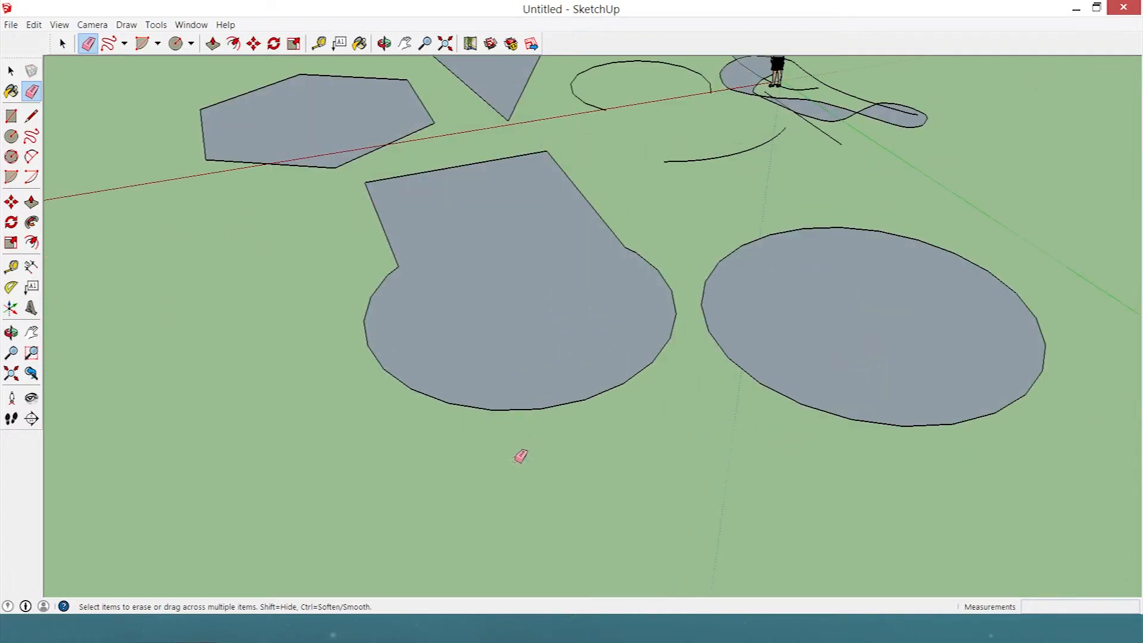
- Pull the merged rectangle-and-circle face up by about 5.52 m into a solid with Push/Pull
{"action": "middle_click_drag", "start_coordinate": [476, 194], "coordinate": [794, 344]}
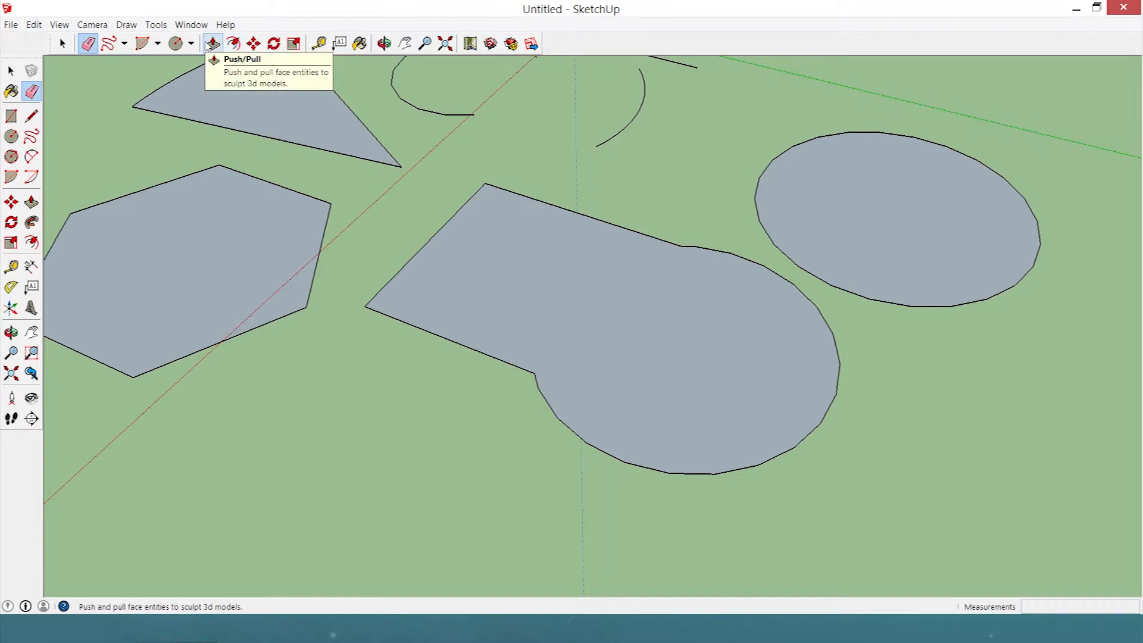
{"action": "left_click", "coordinate": [210, 46]}
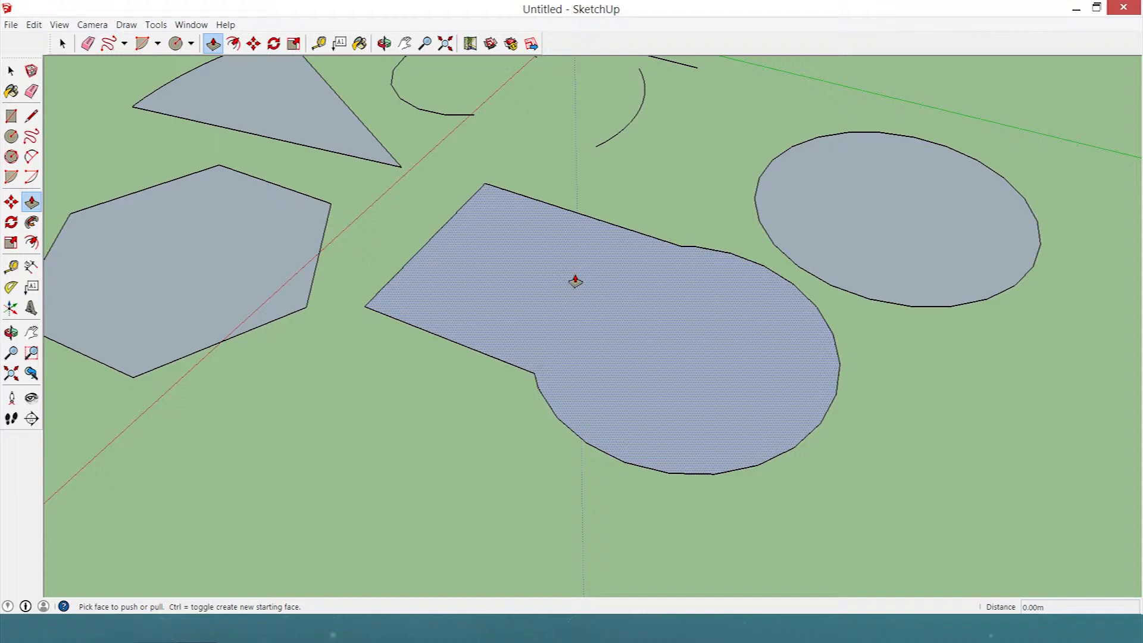
{"action": "left_click_drag", "start_coordinate": [663, 326], "coordinate": [647, 122]}
- Push/Pull the pie slice, hexagon and separate circle up into solids, raising the hexagon about 4.01 m and the circle about 4.64 m
{"action": "middle_click_drag", "start_coordinate": [472, 255], "coordinate": [621, 236]}
{"action": "scroll", "coordinate": [730, 385], "scroll_direction": "down", "scroll_amount": 3}
{"action": "scroll", "coordinate": [447, 409], "scroll_direction": "up", "scroll_amount": 3}
{"action": "scroll", "coordinate": [587, 410], "scroll_direction": "down", "scroll_amount": 3}
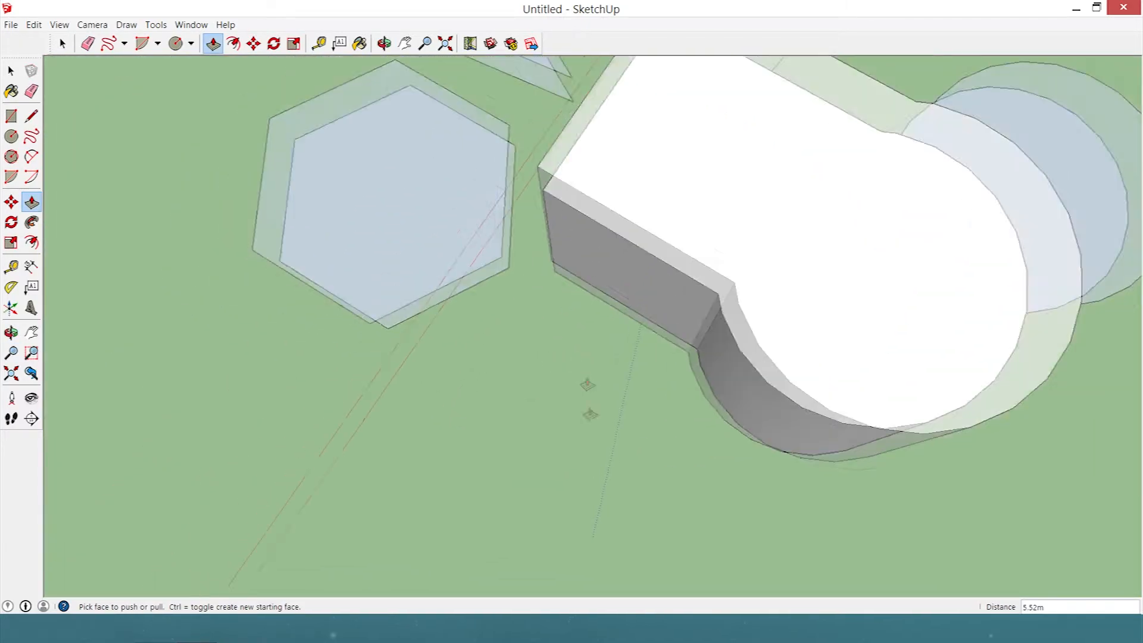
{"action": "middle_click_drag", "start_coordinate": [590, 446], "coordinate": [559, 241]}
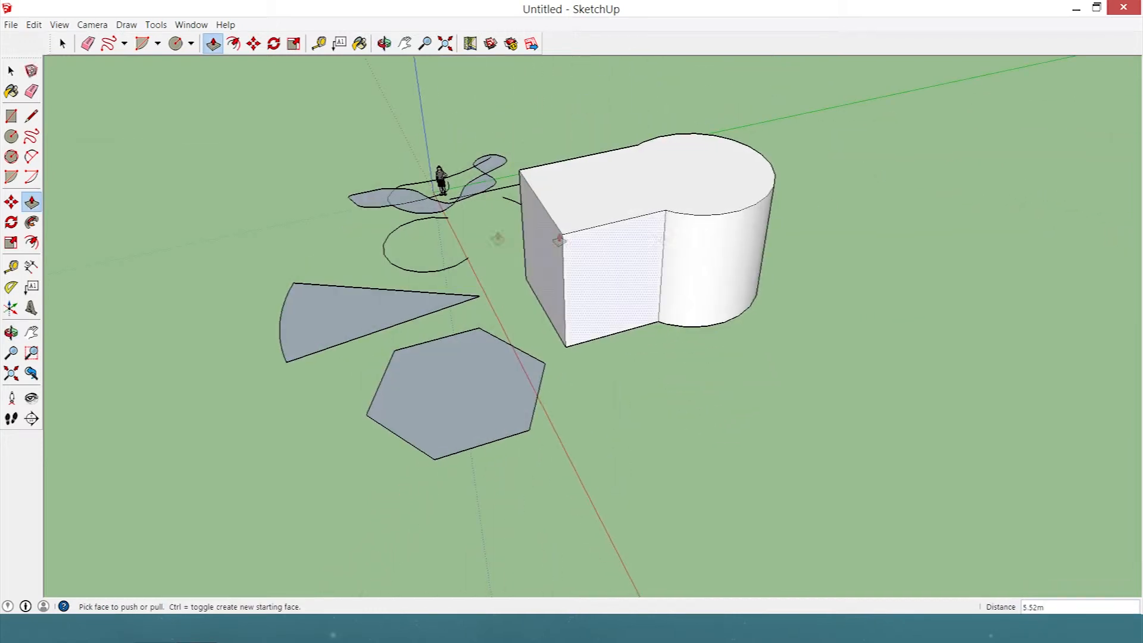
{"action": "left_click_drag", "start_coordinate": [370, 298], "coordinate": [327, 256]}
{"action": "double_click", "coordinate": [456, 401]}
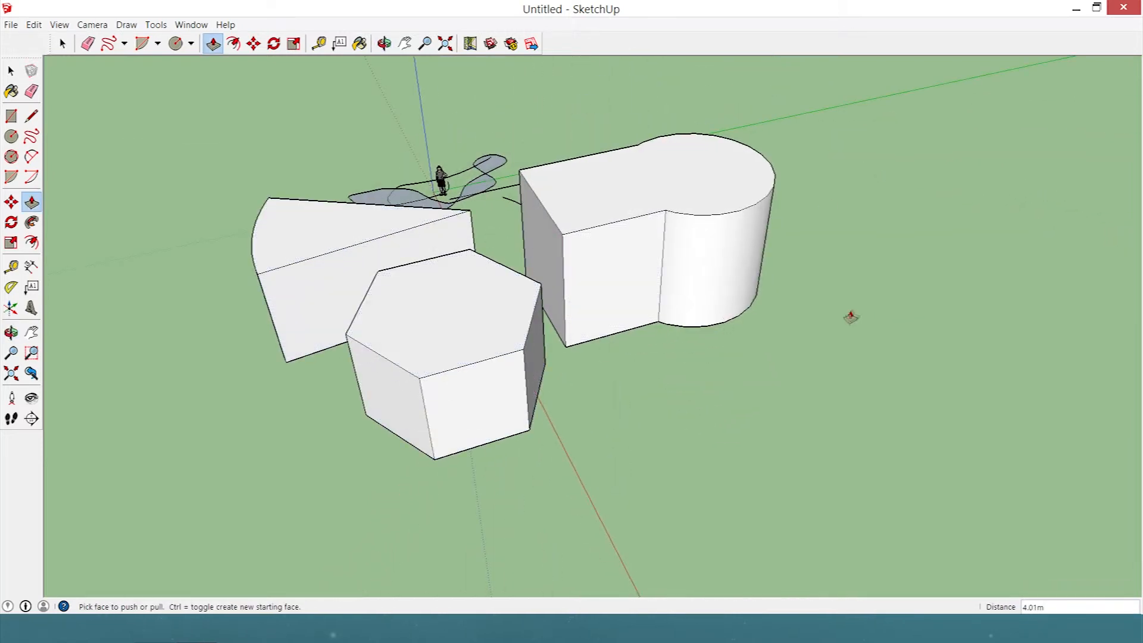
{"action": "middle_click_drag", "start_coordinate": [850, 316], "coordinate": [663, 358]}
{"action": "double_click", "coordinate": [663, 357]}
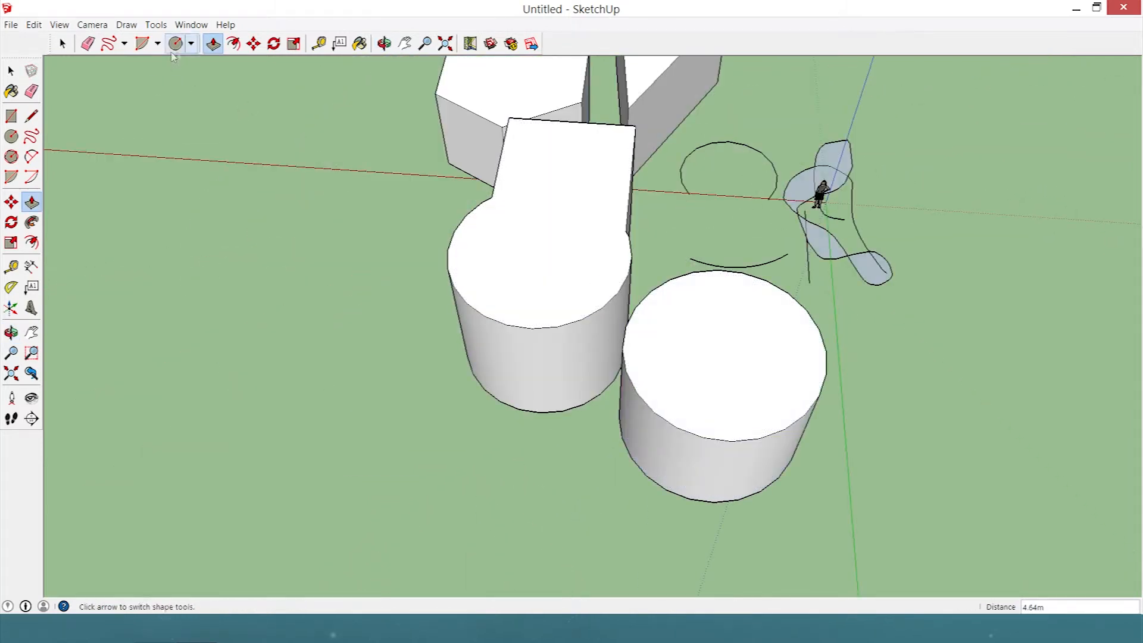
- Offset the merged solid's top outline far inward into a thin shape, and the cylinder's top edge slightly inward to form a narrow rim
{"action": "left_click", "coordinate": [233, 44]}
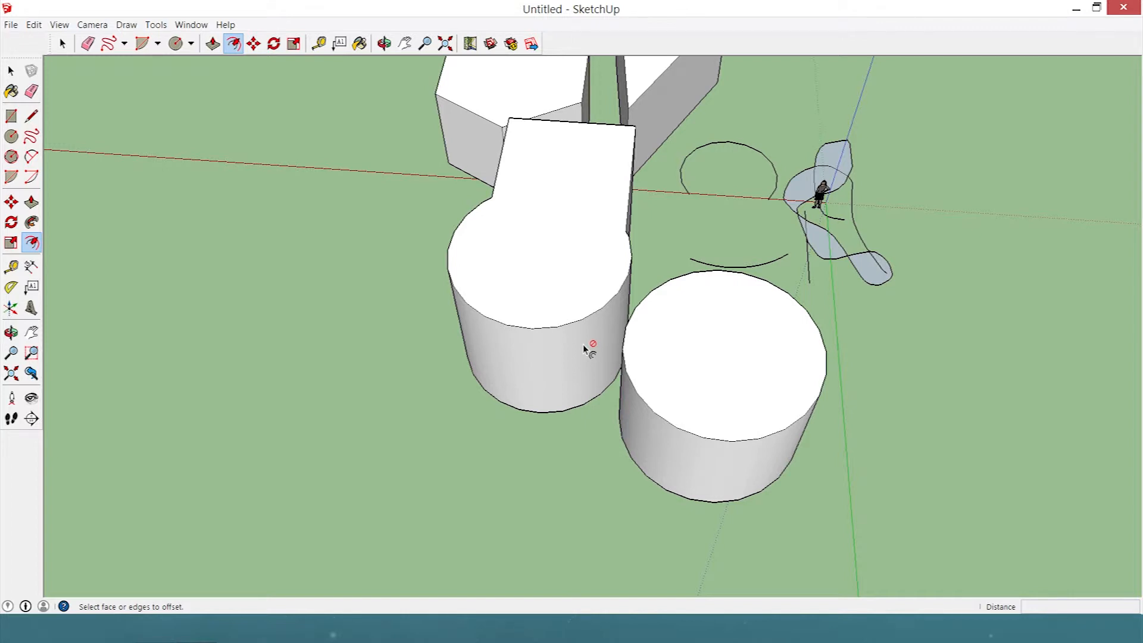
{"action": "left_click", "coordinate": [595, 256]}
{"action": "right_click", "coordinate": [576, 240]}
{"action": "left_click", "coordinate": [543, 219]}
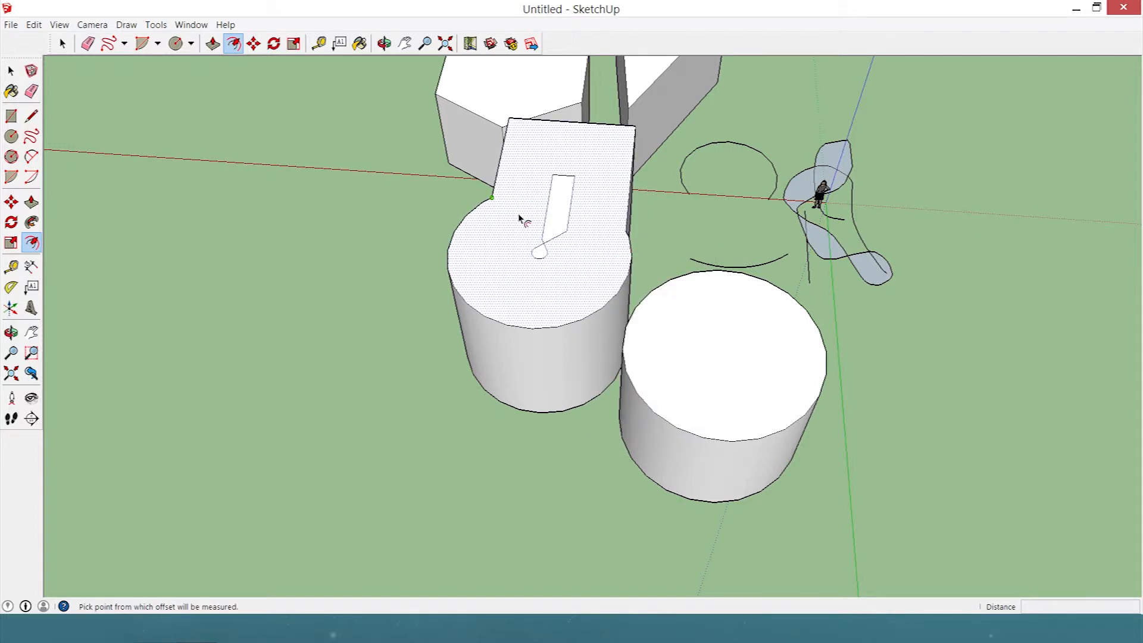
{"action": "left_click", "coordinate": [690, 405]}
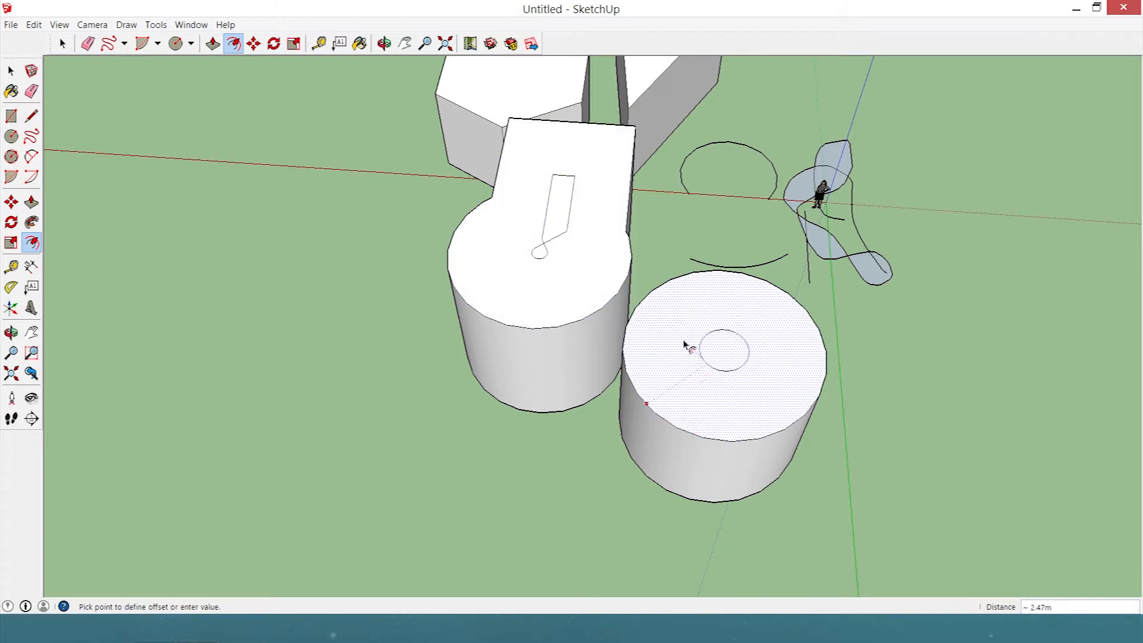
{"action": "left_click", "coordinate": [649, 397]}
- Push the merged solid's top face around the thin offset shape down by about 0.32 m
{"action": "scroll", "coordinate": [893, 429], "scroll_direction": "up", "scroll_amount": 3}
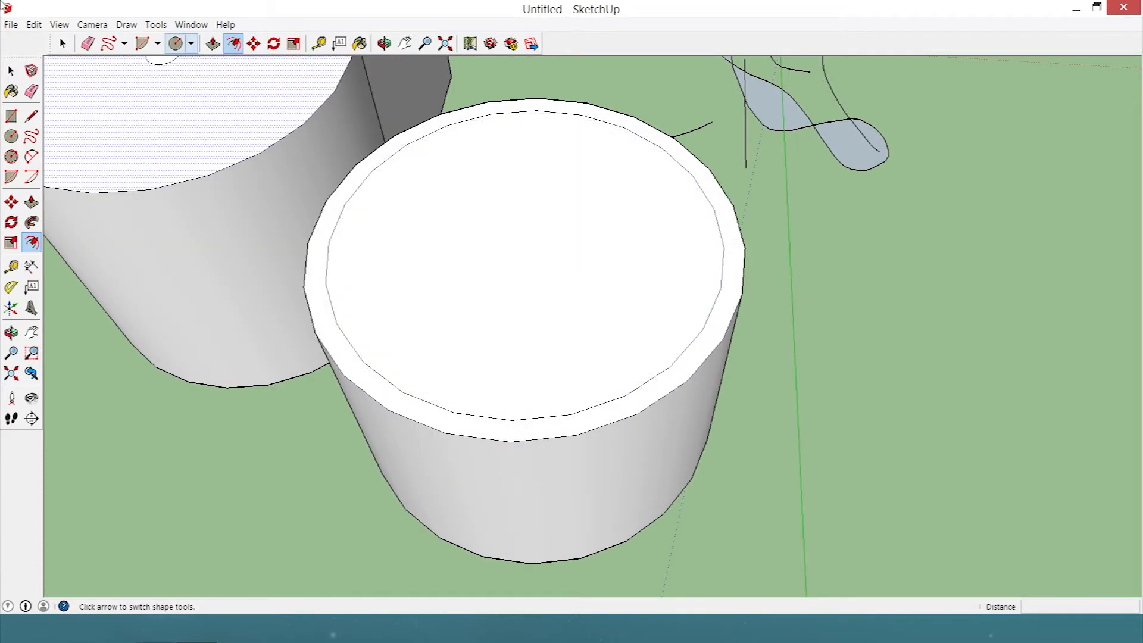
{"action": "left_click", "coordinate": [212, 43]}
{"action": "scroll", "coordinate": [627, 295], "scroll_direction": "down", "scroll_amount": 3}
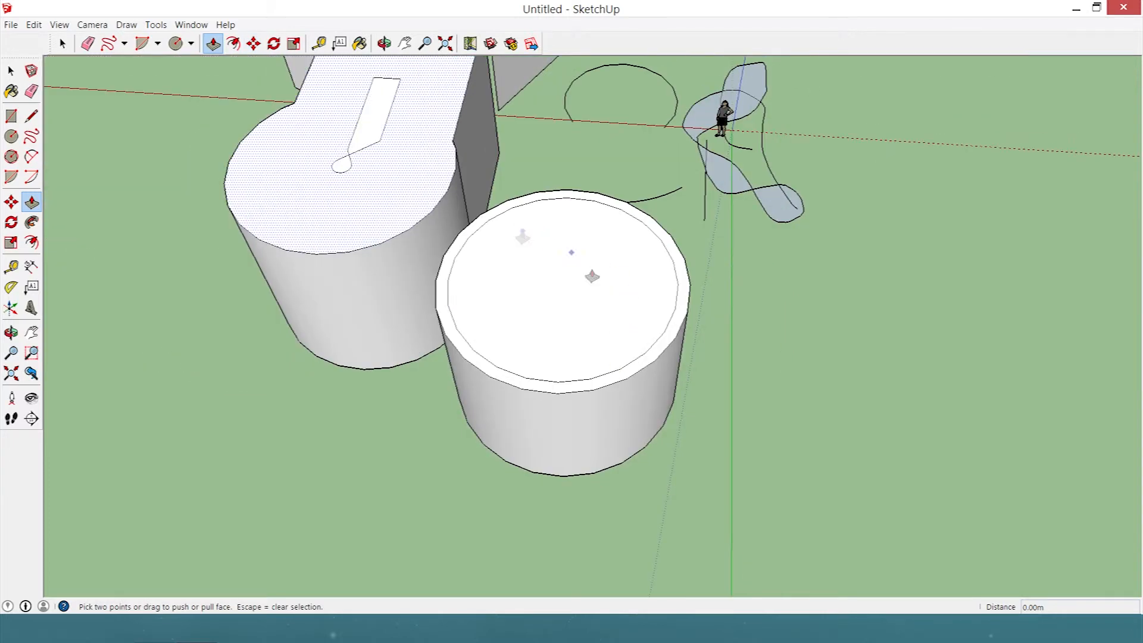
{"action": "left_click_drag", "start_coordinate": [524, 234], "coordinate": [181, 173]}
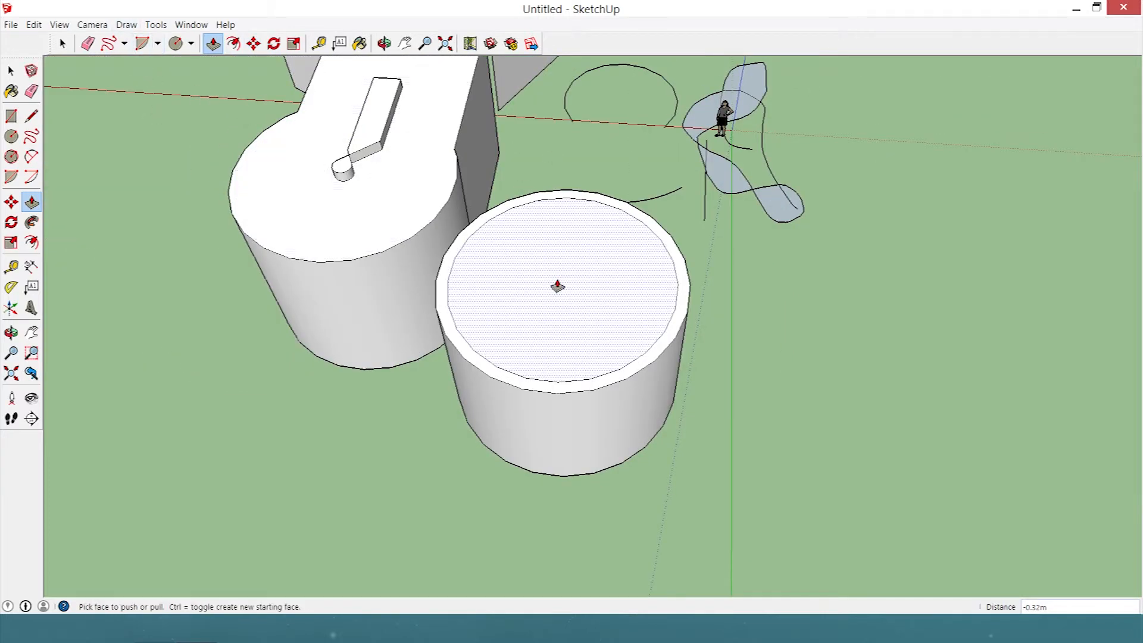
- Pull the cylinder's inner top face up by about 6.75 m from inside its rim with Push/Pull
{"action": "left_click_drag", "start_coordinate": [557, 286], "coordinate": [515, 79]}
{"action": "middle_click_drag", "start_coordinate": [520, 196], "coordinate": [410, 331]}
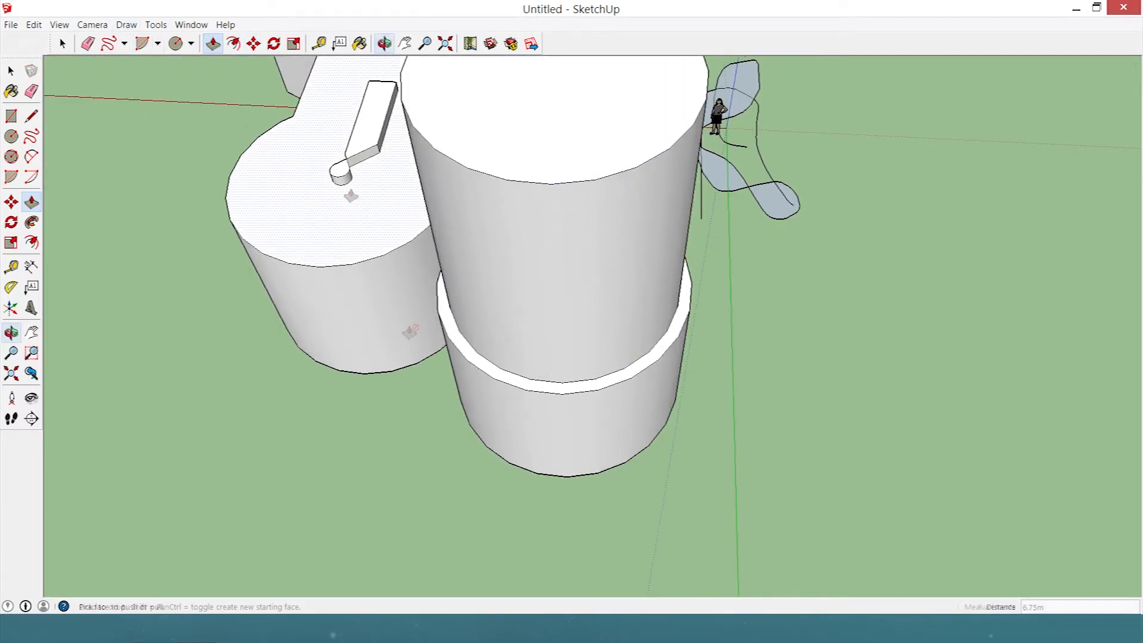
{"action": "scroll", "coordinate": [350, 196], "scroll_direction": "down", "scroll_amount": 2}
- Offset the tall cylinder's top edge inward to a smaller circle and pull that circle up by about 3.86 m
{"action": "left_click", "coordinate": [234, 43]}
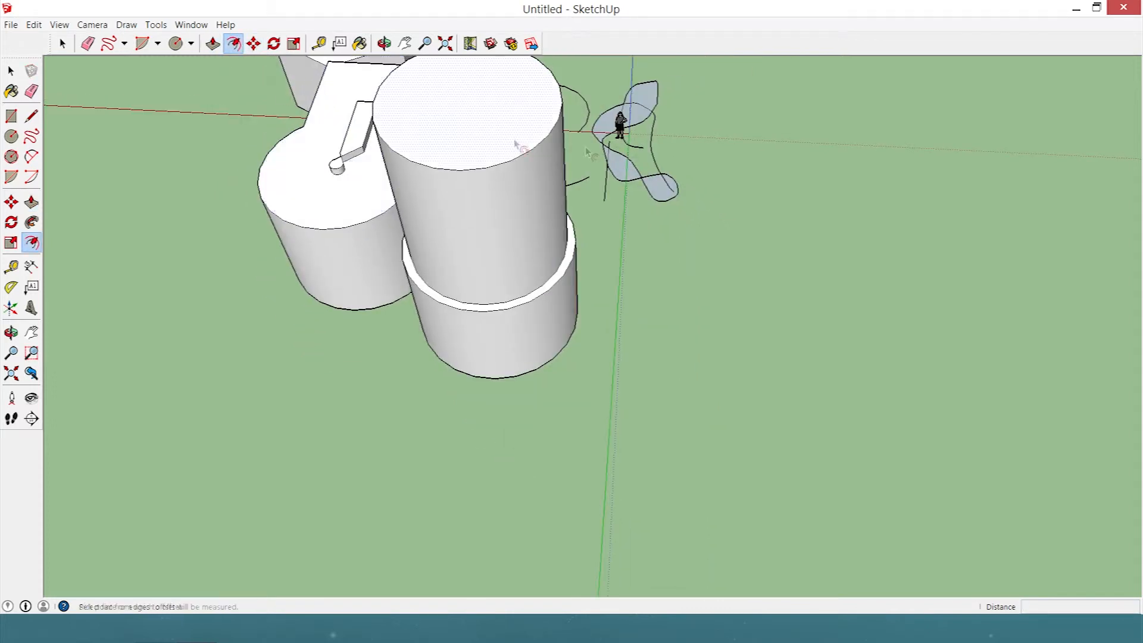
{"action": "left_click", "coordinate": [213, 44]}
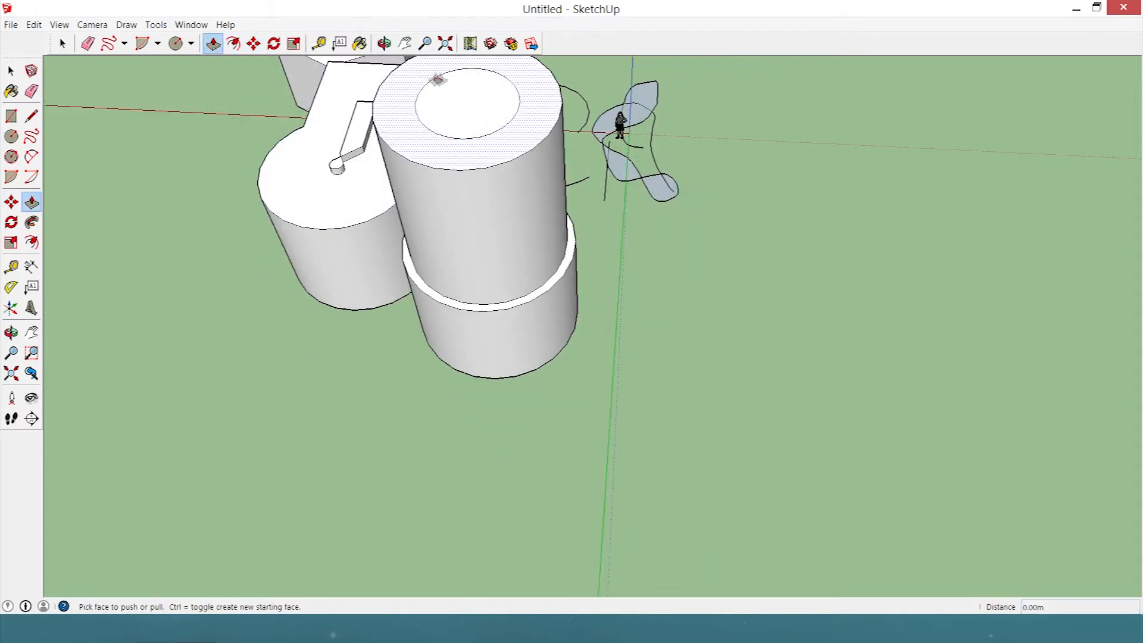
{"action": "scroll", "coordinate": [500, 336], "scroll_direction": "down", "scroll_amount": 6}
{"action": "scroll", "coordinate": [462, 179], "scroll_direction": "up", "scroll_amount": 5}
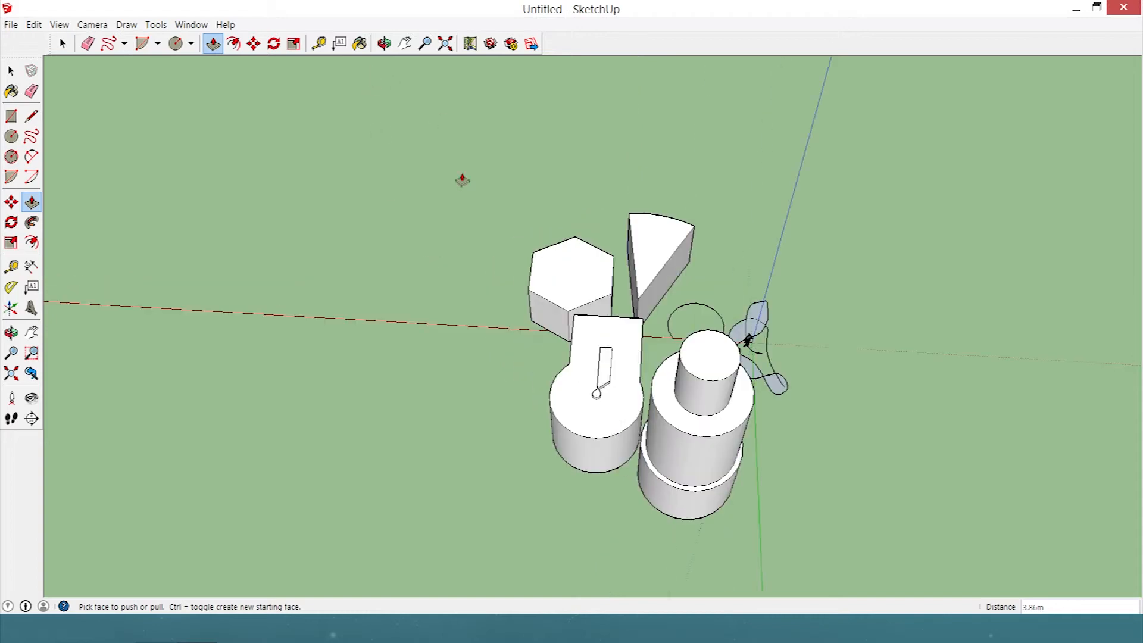
- Move the default figure about 4.34 m across the ground, to the front of the freehand curves
{"action": "scroll", "coordinate": [702, 226], "scroll_direction": "down", "scroll_amount": 4}
{"action": "scroll", "coordinate": [947, 432], "scroll_direction": "up", "scroll_amount": 2}
{"action": "scroll", "coordinate": [917, 428], "scroll_direction": "up", "scroll_amount": 5}
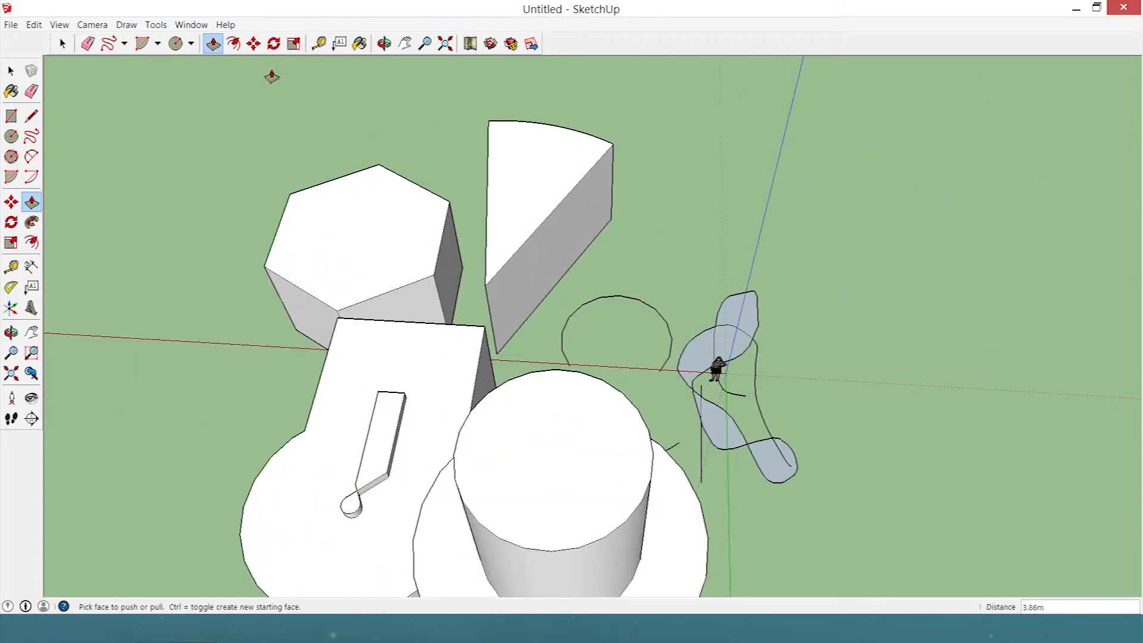
{"action": "key", "text": "m"}
{"action": "middle_click_drag", "start_coordinate": [817, 284], "coordinate": [791, 464]}
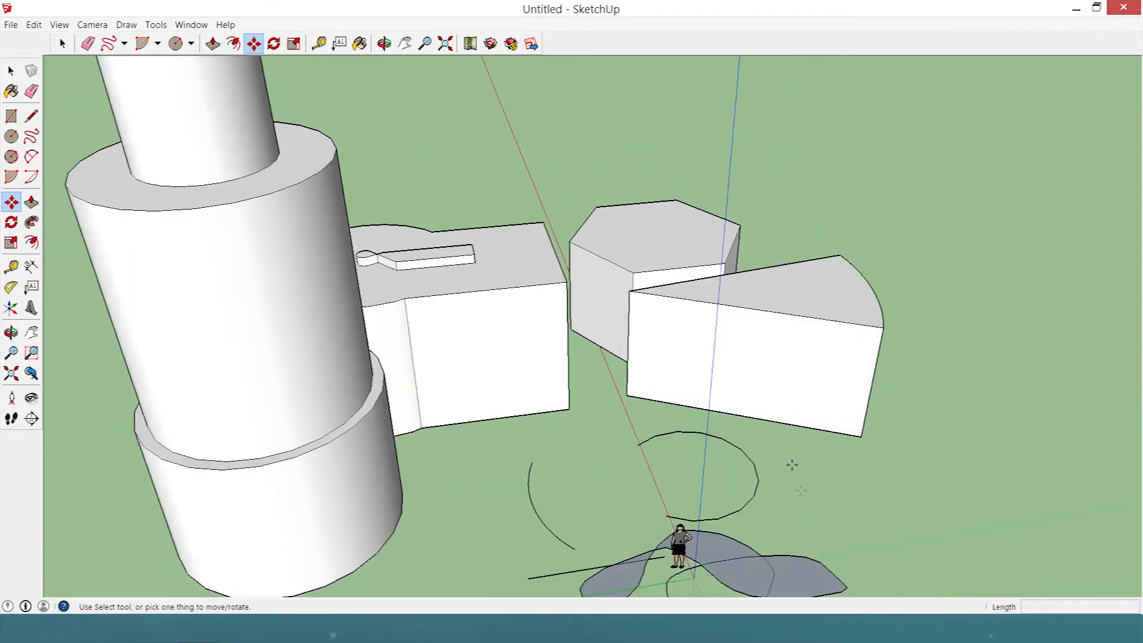
{"action": "scroll", "coordinate": [632, 574], "scroll_direction": "down", "scroll_amount": 1}
{"action": "scroll", "coordinate": [598, 321], "scroll_direction": "down", "scroll_amount": 4}
{"action": "scroll", "coordinate": [724, 594], "scroll_direction": "up", "scroll_amount": 3}
{"action": "scroll", "coordinate": [523, 229], "scroll_direction": "up", "scroll_amount": 5}
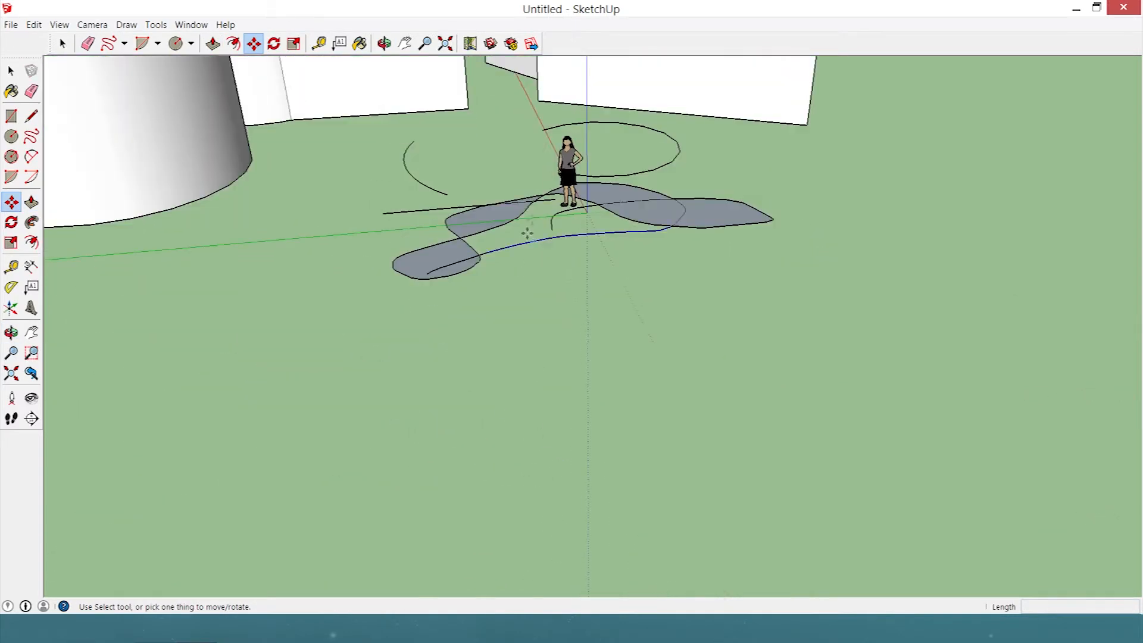
{"action": "left_click", "coordinate": [560, 109]}
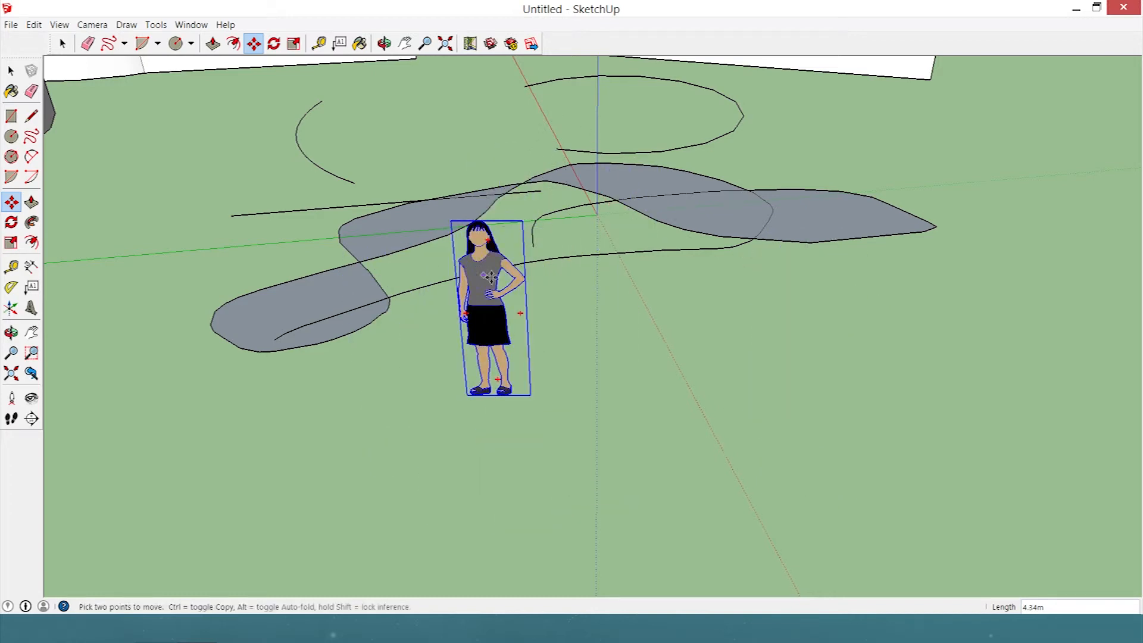
{"action": "left_click", "coordinate": [489, 277]}
- Draw a rectangle about 6.02 by 5.50 m on the open ground and pull it up about 3.94 m into a box
{"action": "scroll", "coordinate": [597, 343], "scroll_direction": "down", "scroll_amount": 5}
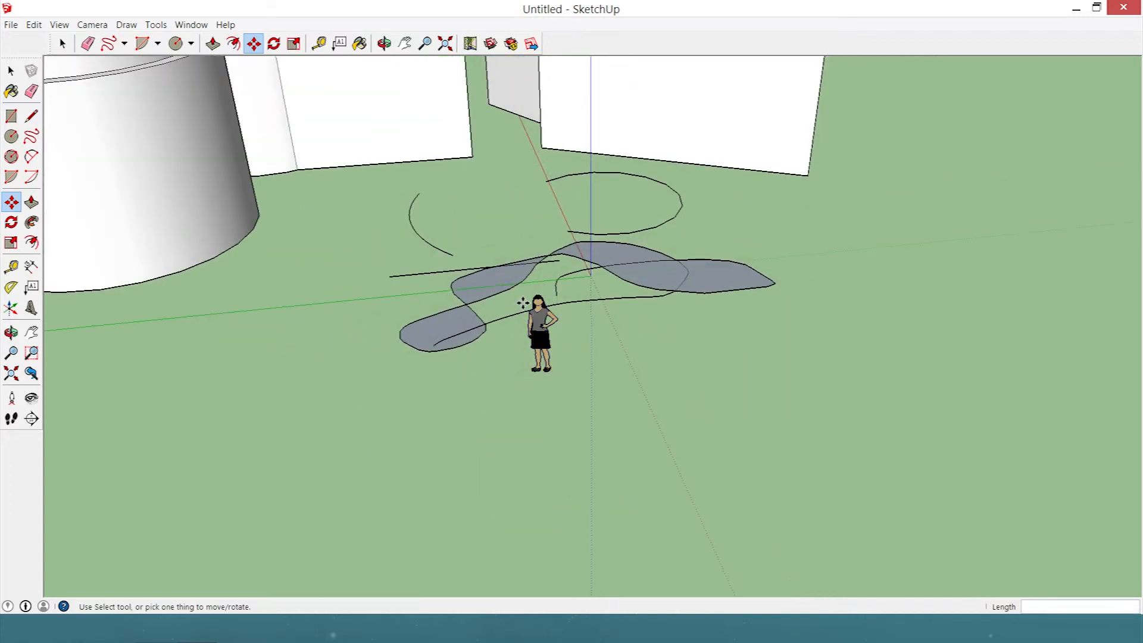
{"action": "middle_click_drag", "start_coordinate": [786, 104], "coordinate": [704, 300]}
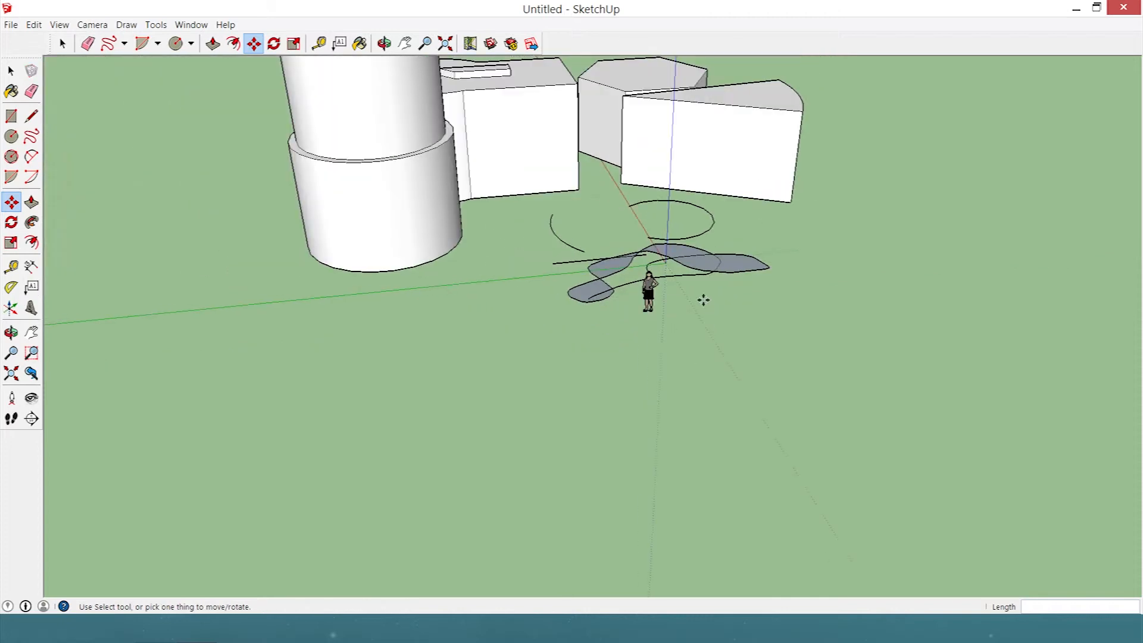
{"action": "left_click", "coordinate": [190, 43]}
{"action": "left_click", "coordinate": [204, 61]}
{"action": "left_click_drag", "start_coordinate": [270, 362], "coordinate": [448, 454]}
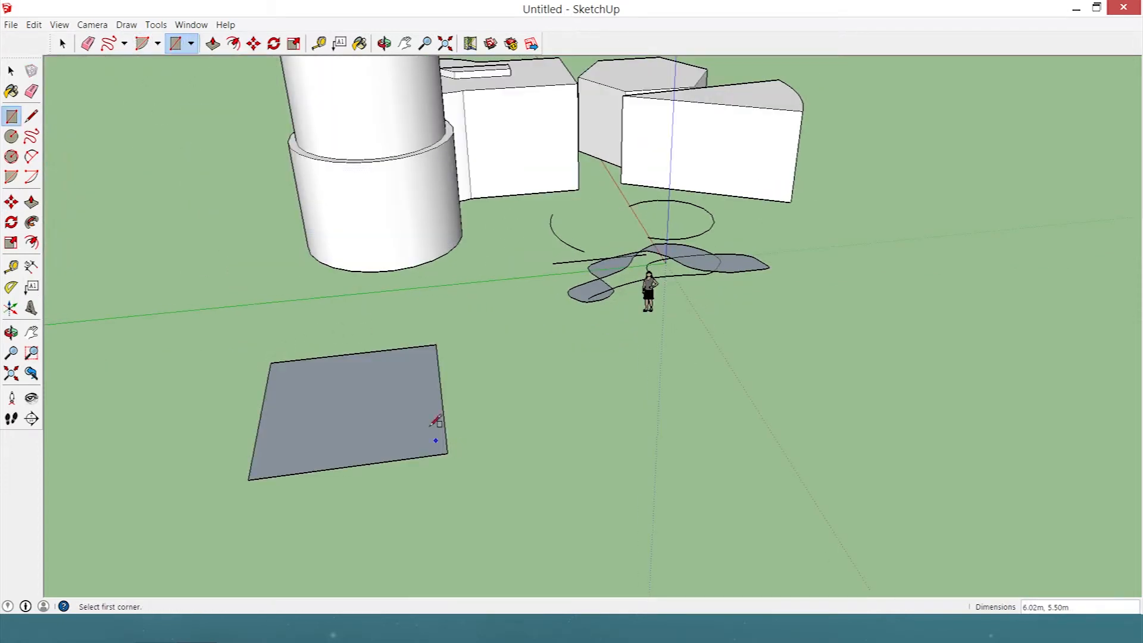
{"action": "left_click", "coordinate": [212, 43]}
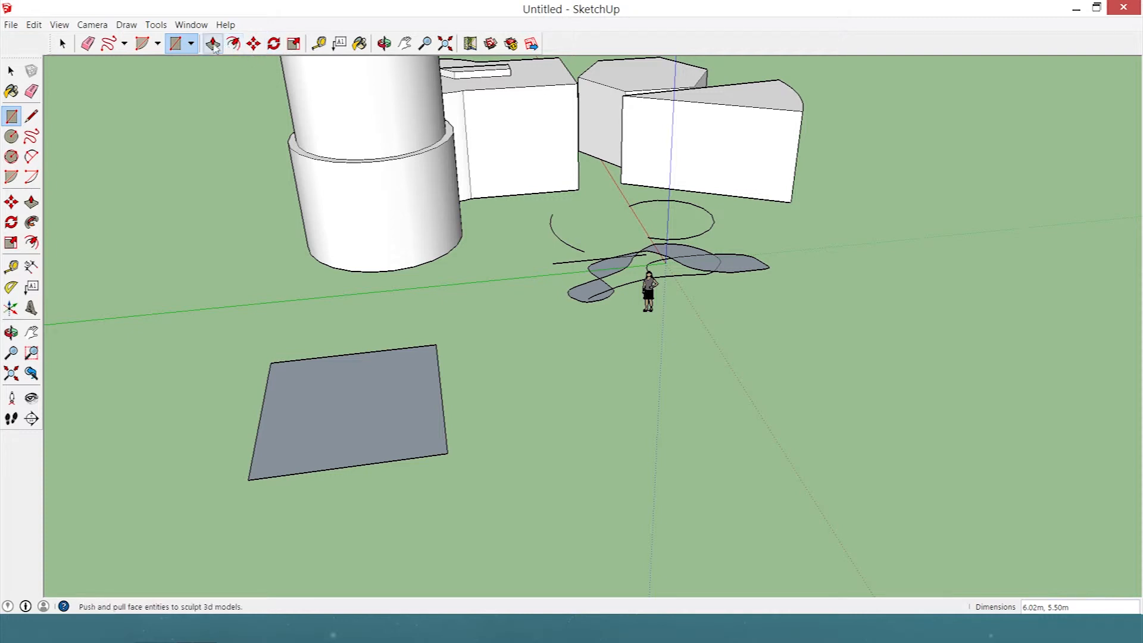
{"action": "left_click_drag", "start_coordinate": [411, 384], "coordinate": [355, 309]}
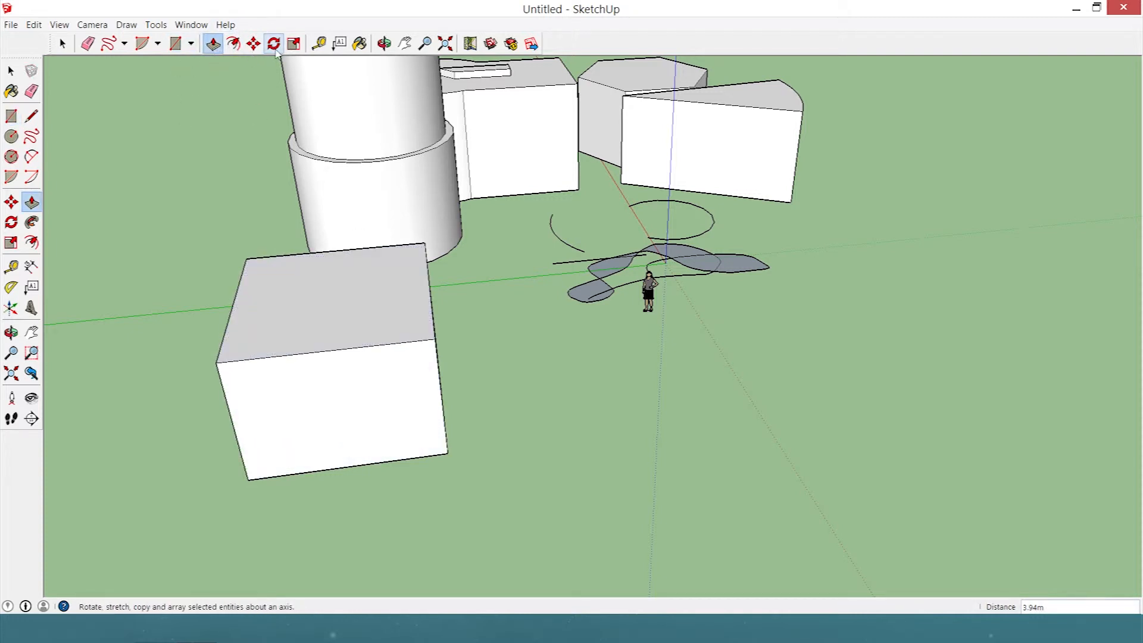
- Move the new box's top face sideways so that the box's sides slant
{"action": "left_click", "coordinate": [254, 43]}
{"action": "left_click", "coordinate": [406, 293]}
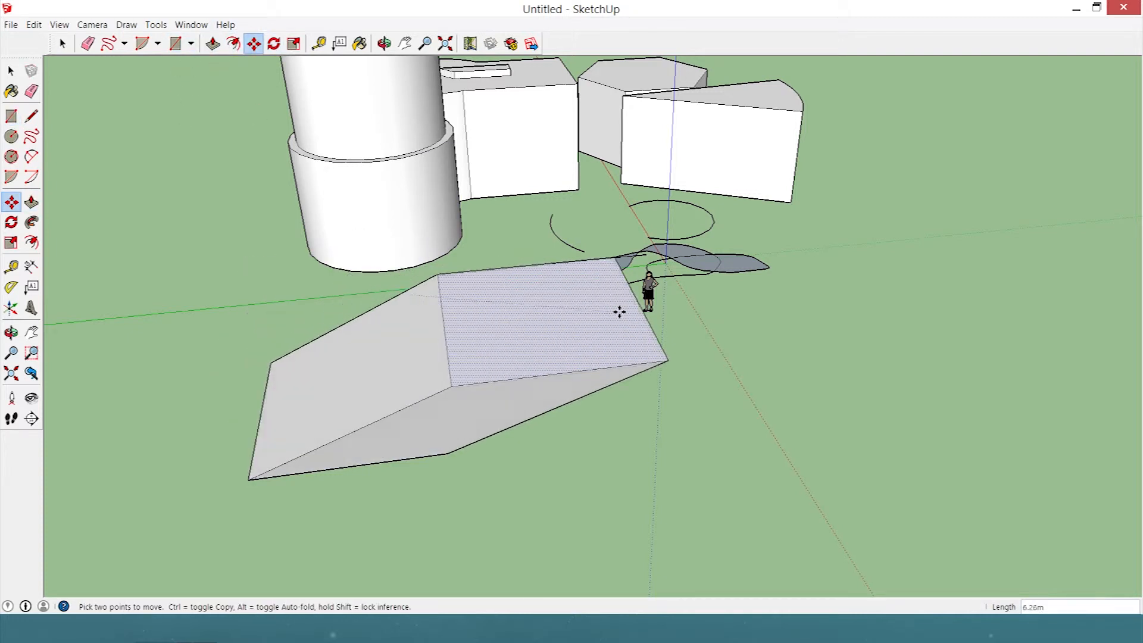
{"action": "left_click", "coordinate": [469, 349]}
- Rotate the figure by -30° using the Move tool's rotation grip on its bounding box
{"action": "scroll", "coordinate": [246, 369], "scroll_direction": "down", "scroll_amount": 3}
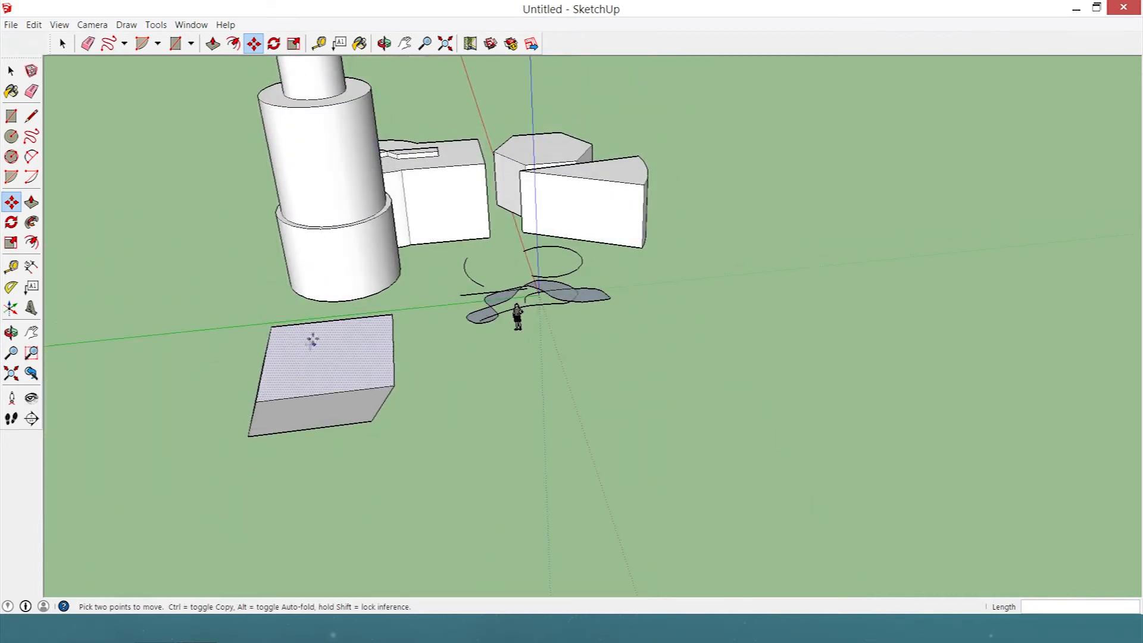
{"action": "scroll", "coordinate": [544, 385], "scroll_direction": "up", "scroll_amount": 6}
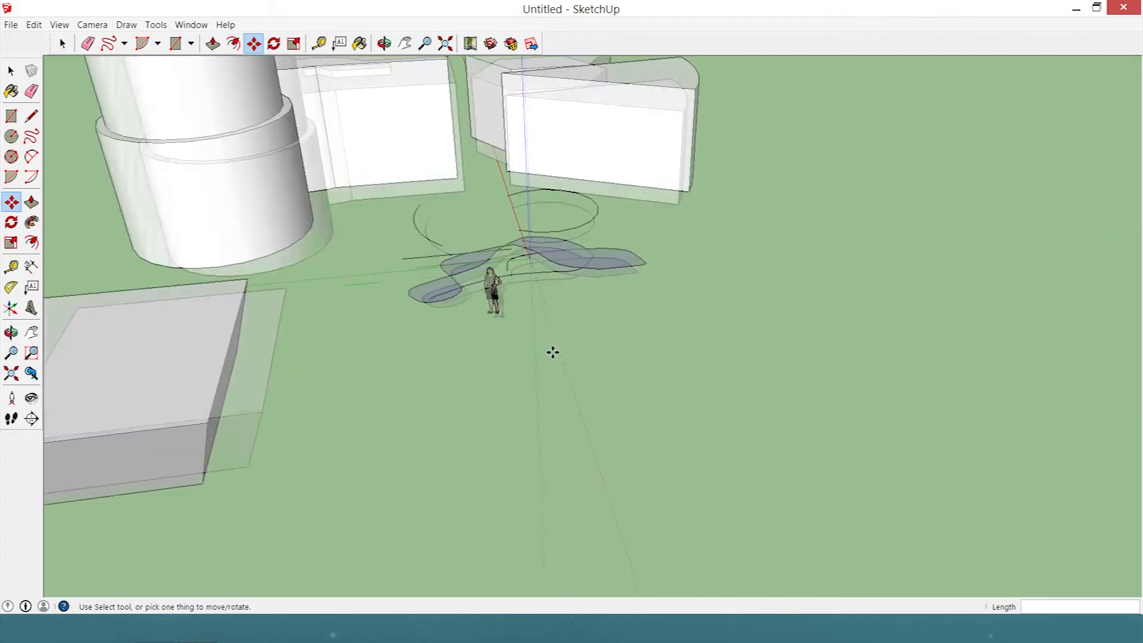
{"action": "scroll", "coordinate": [457, 292], "scroll_direction": "up", "scroll_amount": 3}
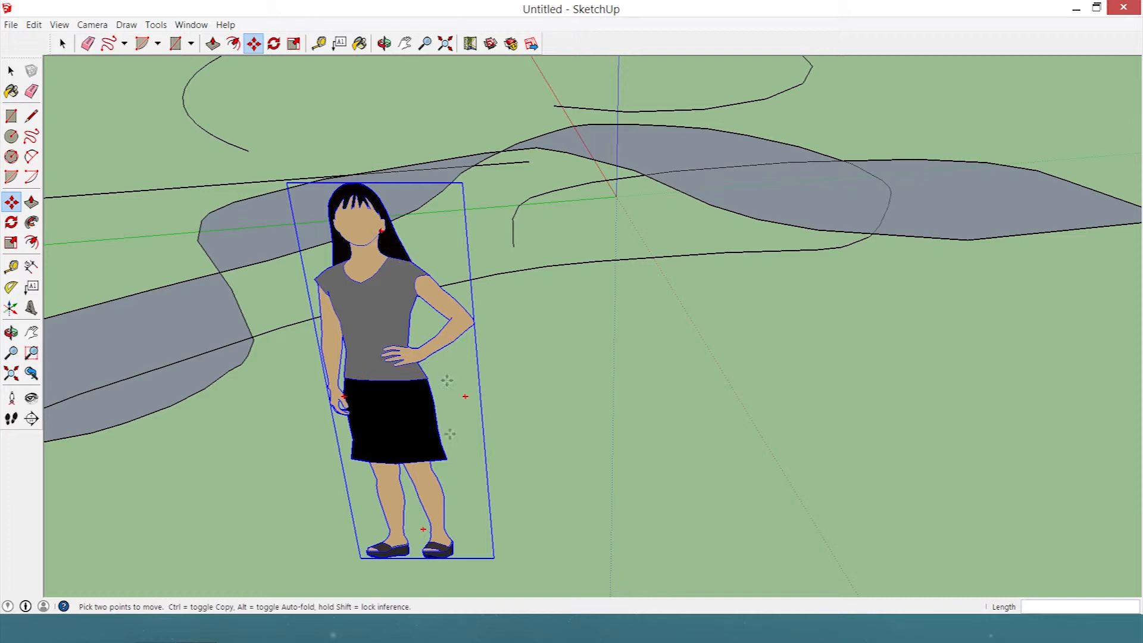
{"action": "left_click", "coordinate": [467, 396]}
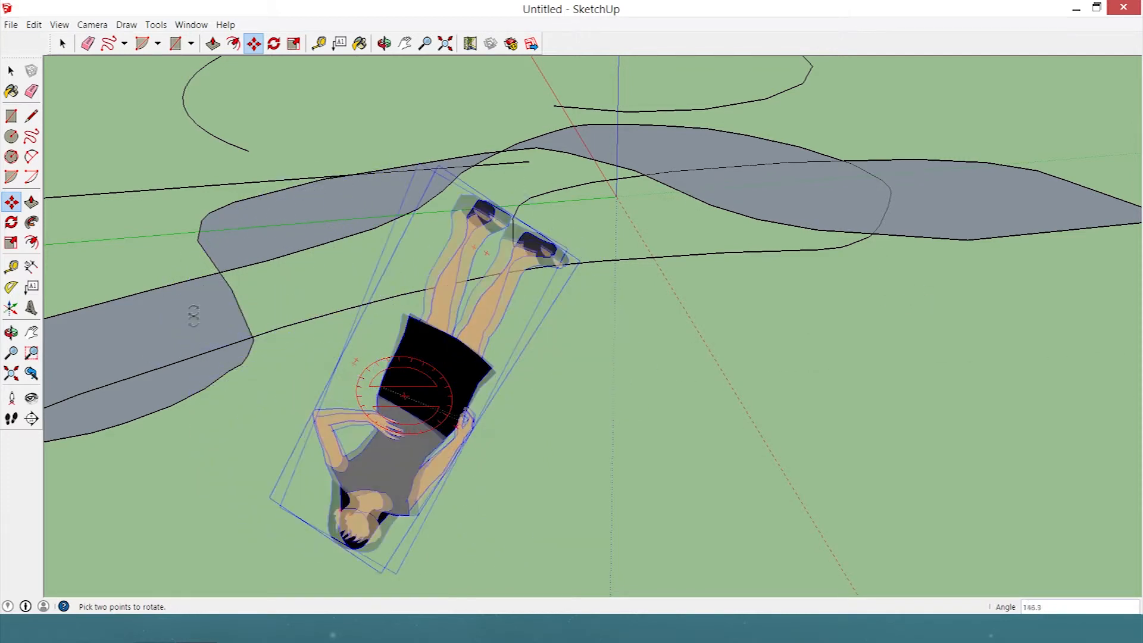
{"action": "left_click", "coordinate": [594, 480]}
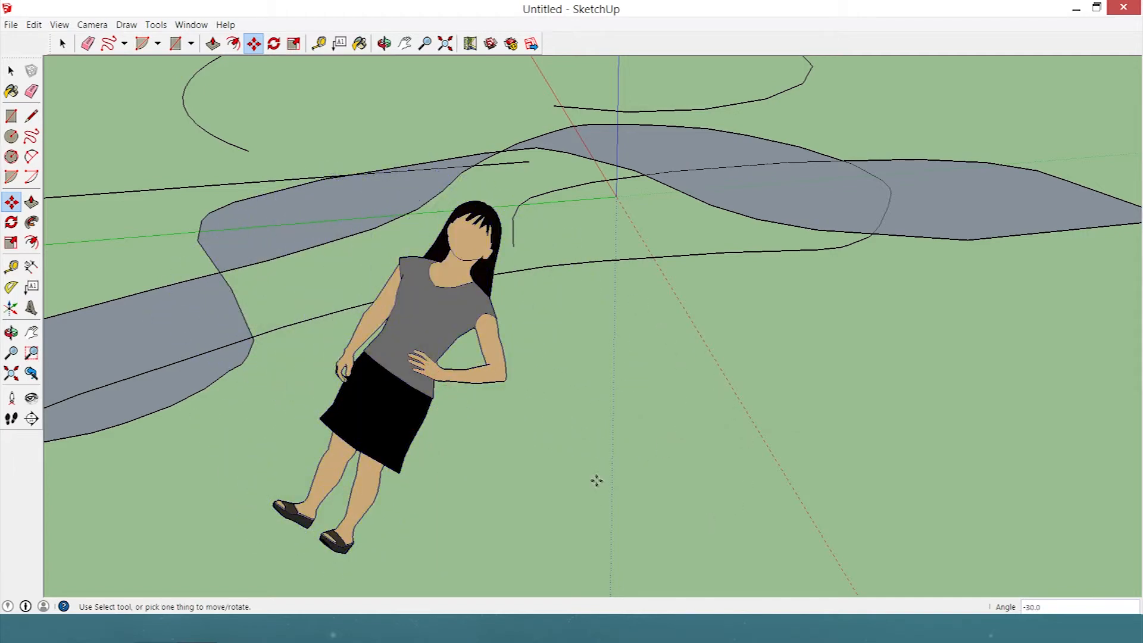
- Rotate the figure a second time with its rotation grip so that it leans over
{"action": "left_click", "coordinate": [452, 430]}
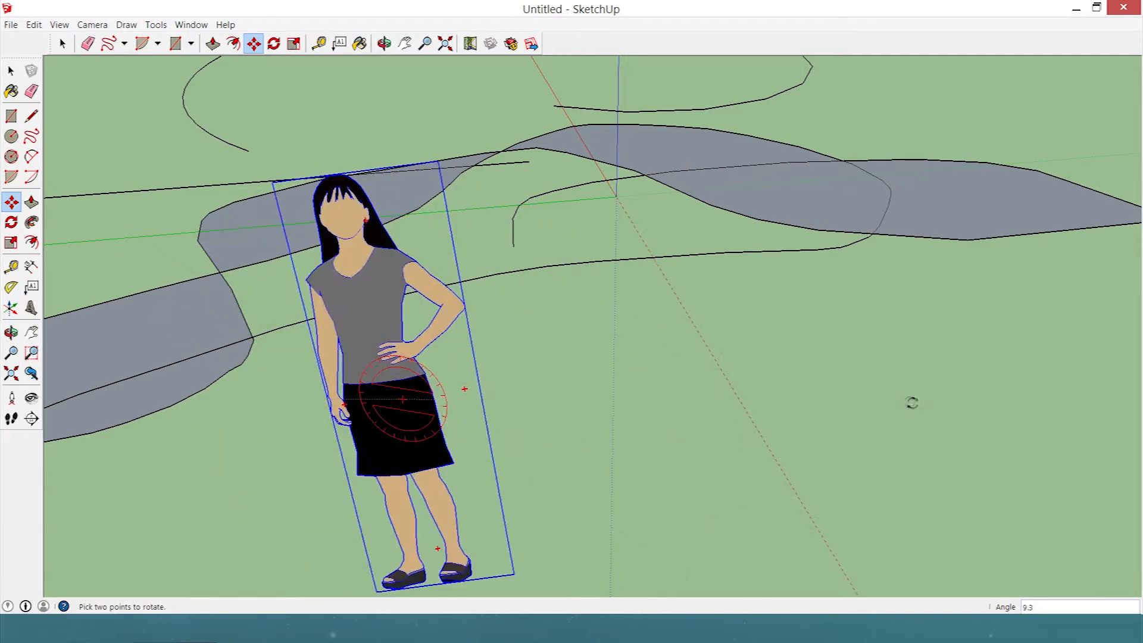
{"action": "left_click", "coordinate": [498, 264]}
{"action": "scroll", "coordinate": [257, 373], "scroll_direction": "down", "scroll_amount": 4}
{"action": "scroll", "coordinate": [453, 315], "scroll_direction": "down", "scroll_amount": 5}
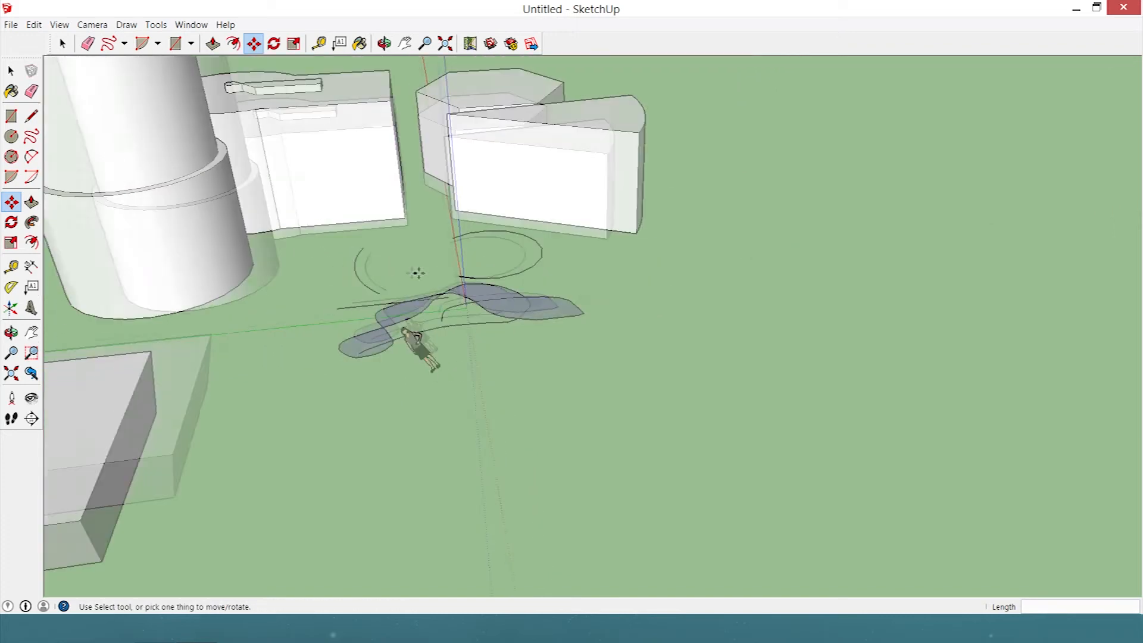
- Rotate the leaning figure back to standing with its rotation grip, using an angle of -11.0°
{"action": "middle_click_drag", "start_coordinate": [418, 312], "coordinate": [656, 358]}
{"action": "scroll", "coordinate": [560, 424], "scroll_direction": "up", "scroll_amount": 2}
{"action": "scroll", "coordinate": [503, 401], "scroll_direction": "up", "scroll_amount": 2}
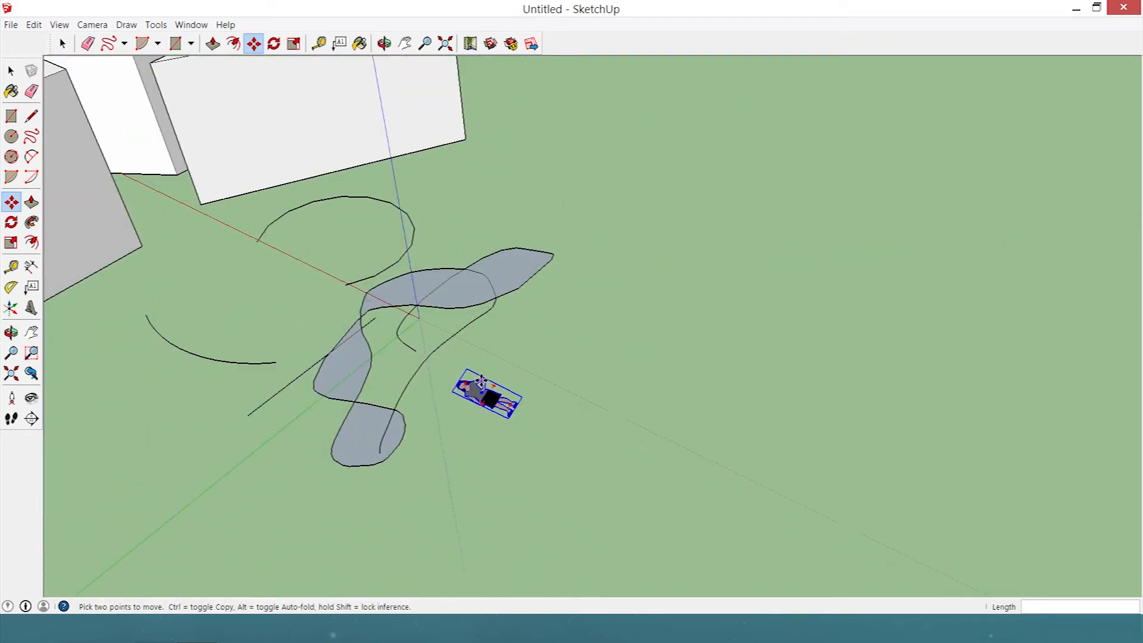
{"action": "left_click", "coordinate": [488, 390]}
{"action": "left_click", "coordinate": [796, 305]}
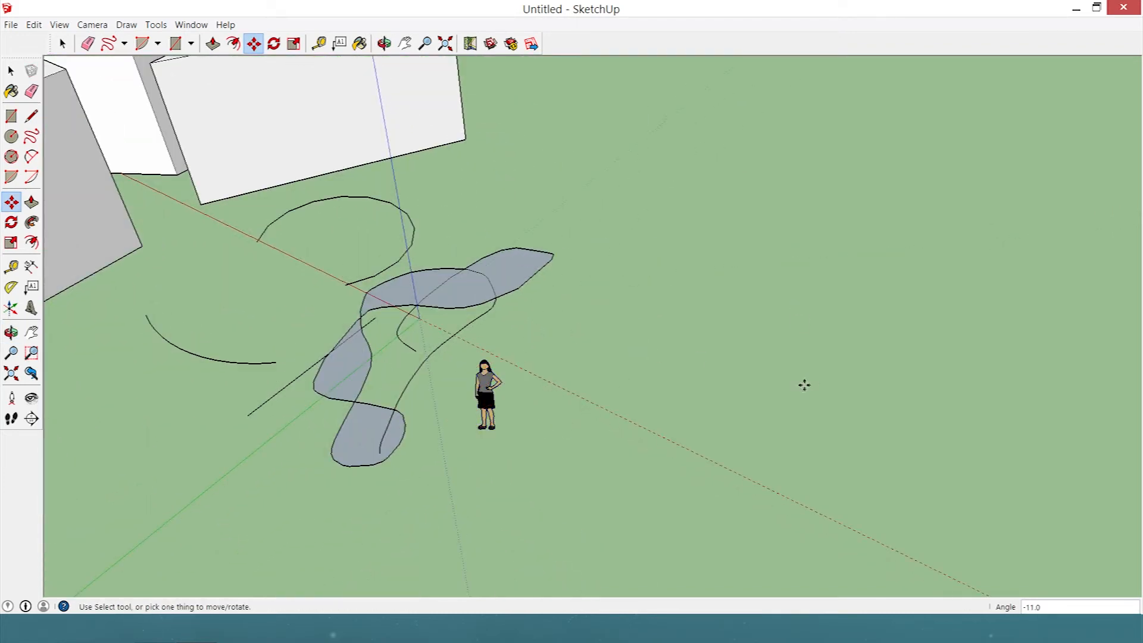
- Move the slanted box's top face about 3.07 m back over its base
{"action": "scroll", "coordinate": [803, 385], "scroll_direction": "down", "scroll_amount": 3}
{"action": "scroll", "coordinate": [387, 420], "scroll_direction": "down", "scroll_amount": 3}
{"action": "middle_click_drag", "start_coordinate": [428, 394], "coordinate": [658, 528]}
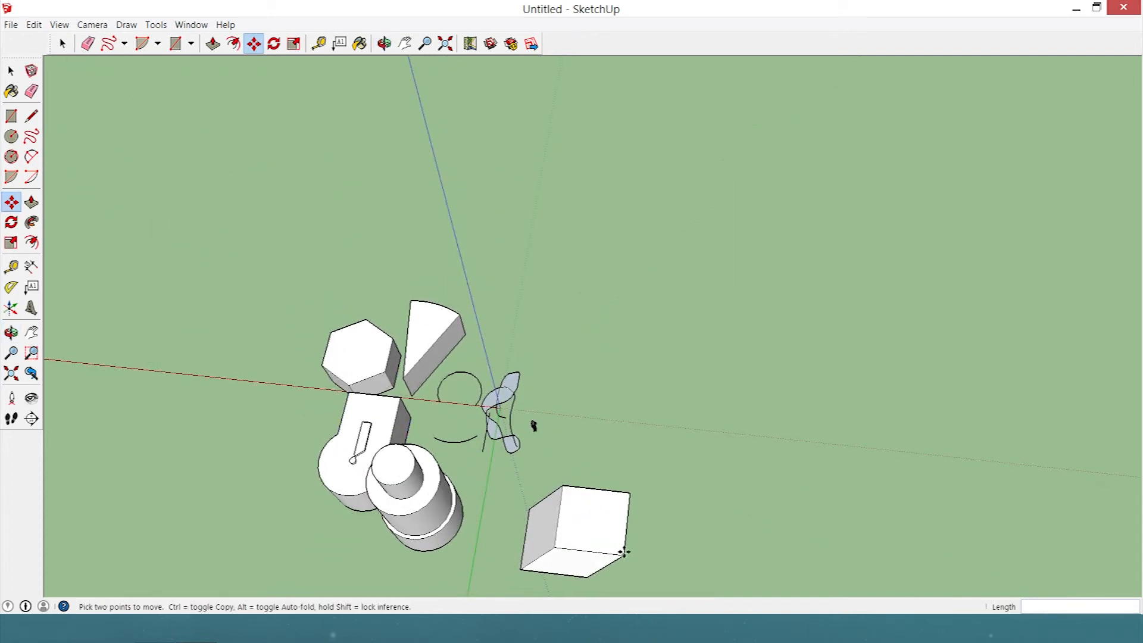
{"action": "left_click", "coordinate": [581, 516]}
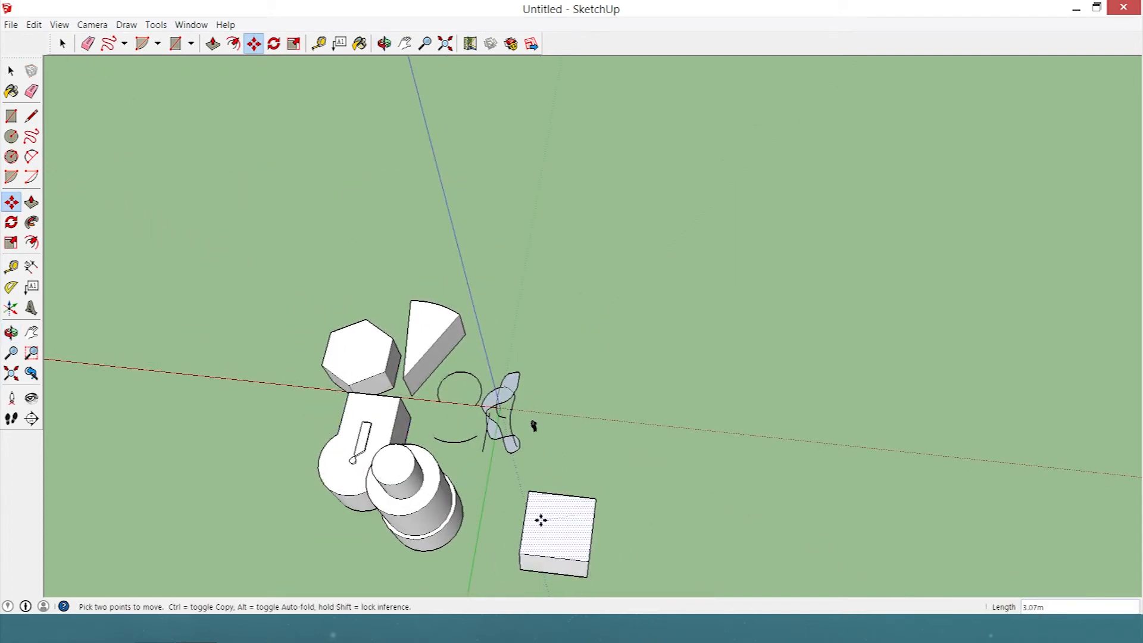
{"action": "left_click", "coordinate": [541, 520]}
- Select the entire box and move it as a whole to another spot on the open ground
{"action": "scroll", "coordinate": [527, 424], "scroll_direction": "down", "scroll_amount": 3}
{"action": "scroll", "coordinate": [580, 571], "scroll_direction": "up", "scroll_amount": 3}
{"action": "scroll", "coordinate": [510, 499], "scroll_direction": "up", "scroll_amount": 3}
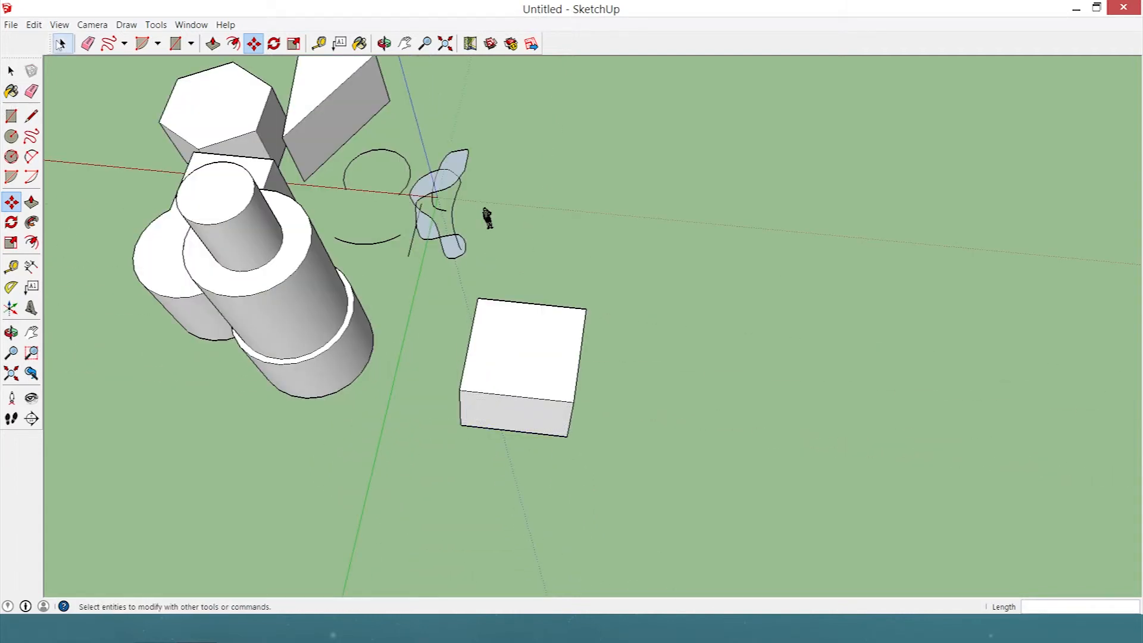
{"action": "left_click", "coordinate": [62, 43]}
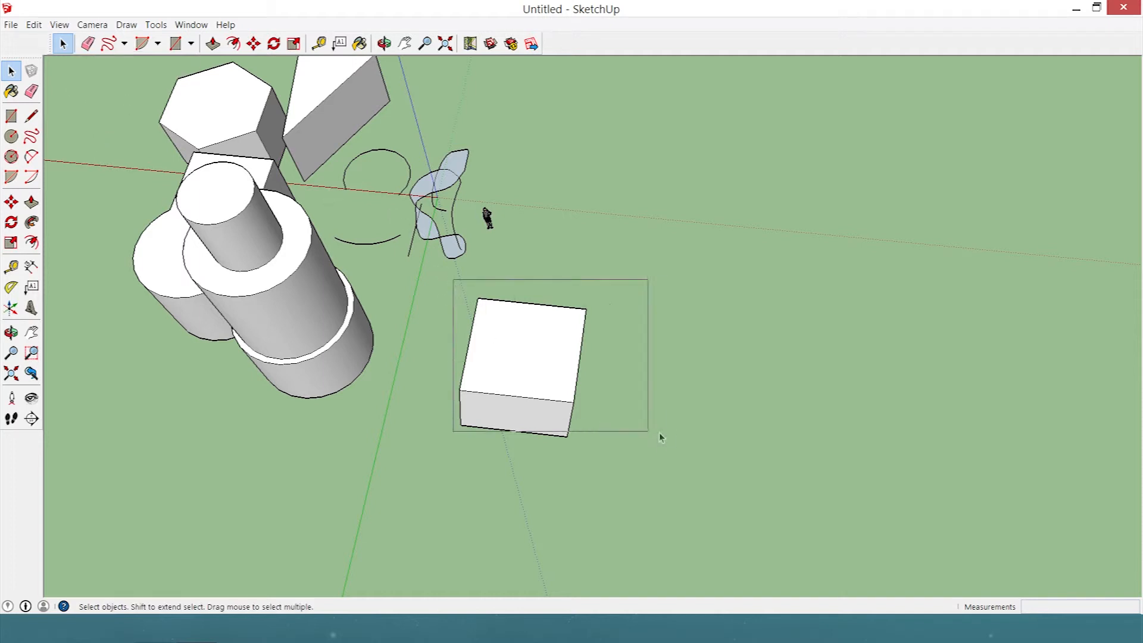
{"action": "left_click_drag", "start_coordinate": [453, 280], "coordinate": [704, 469]}
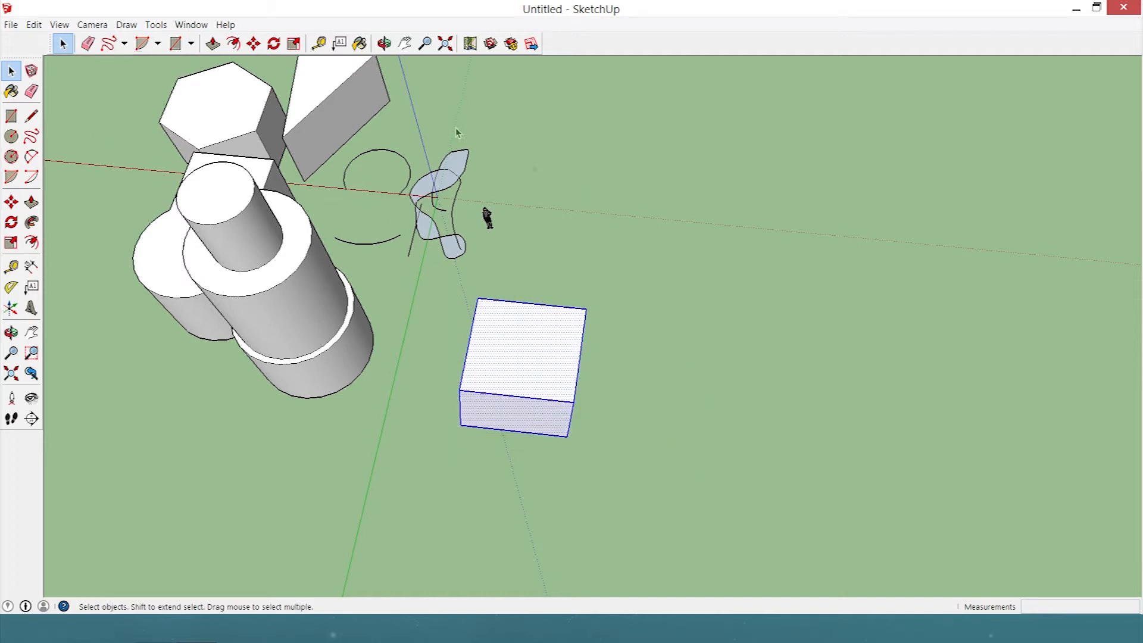
{"action": "left_click", "coordinate": [249, 50]}
{"action": "scroll", "coordinate": [554, 390], "scroll_direction": "up", "scroll_amount": 3}
{"action": "scroll", "coordinate": [518, 340], "scroll_direction": "up", "scroll_amount": 3}
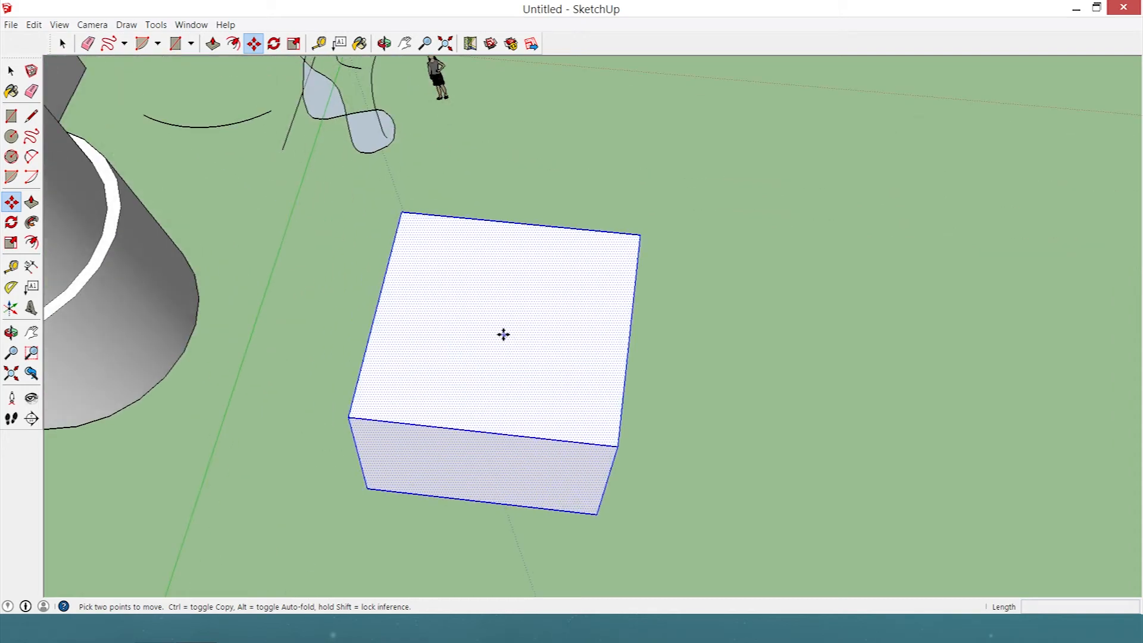
{"action": "left_click", "coordinate": [502, 334]}
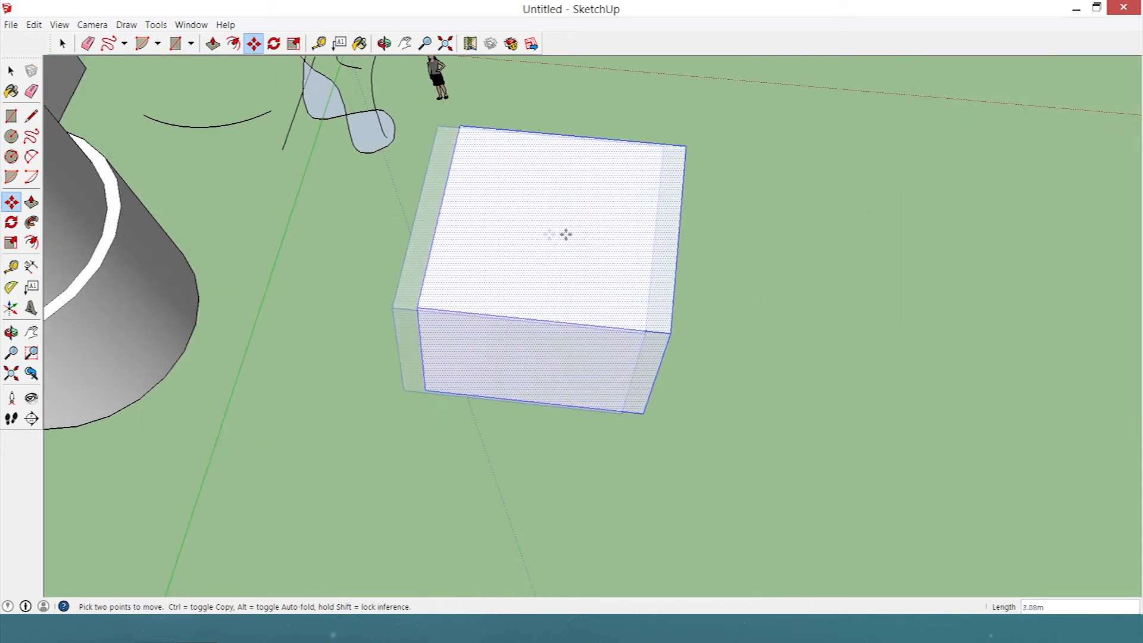
- Rotate the selected box by about 101.8° around a point on its top face with the Rotate tool
{"action": "middle_click_drag", "start_coordinate": [838, 444], "coordinate": [467, 288]}
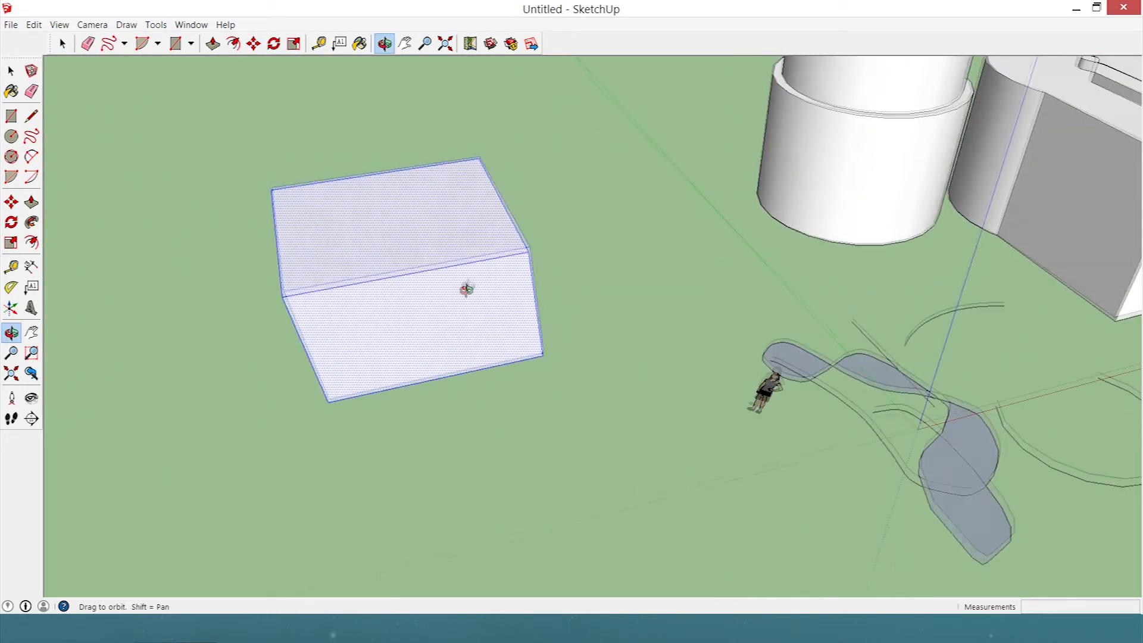
{"action": "left_click", "coordinate": [274, 44]}
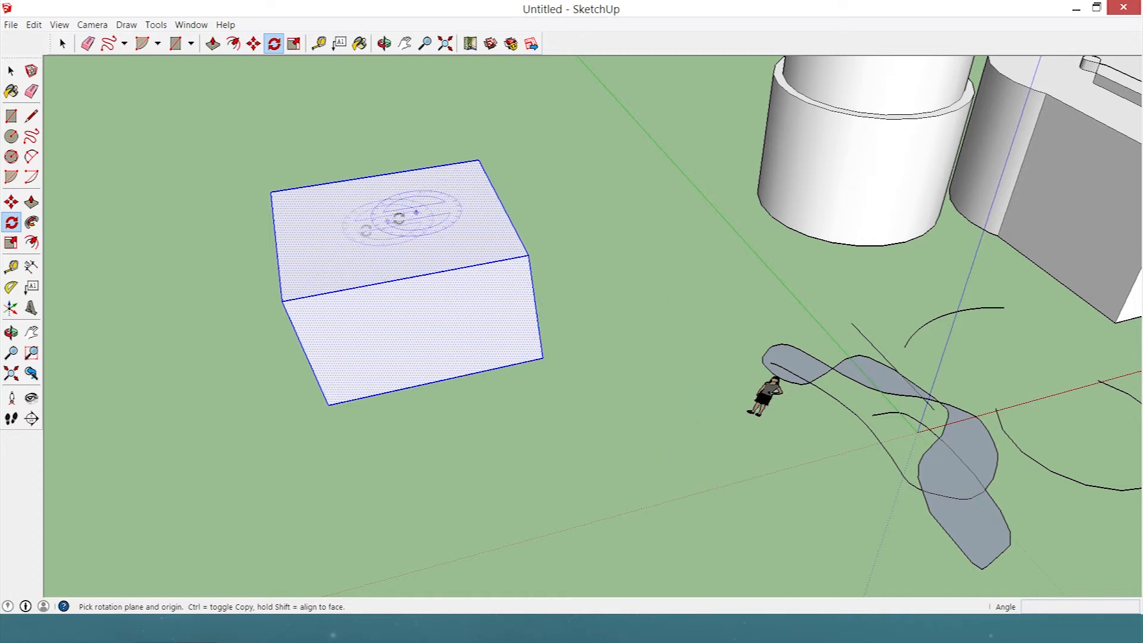
{"action": "left_click", "coordinate": [358, 232]}
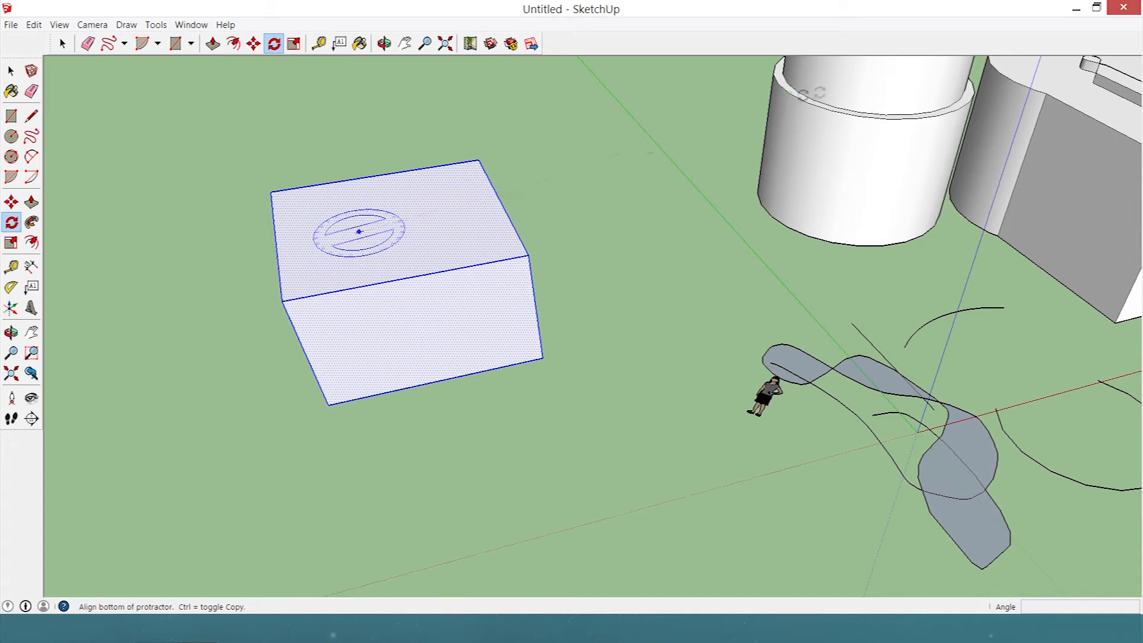
{"action": "left_click", "coordinate": [893, 112]}
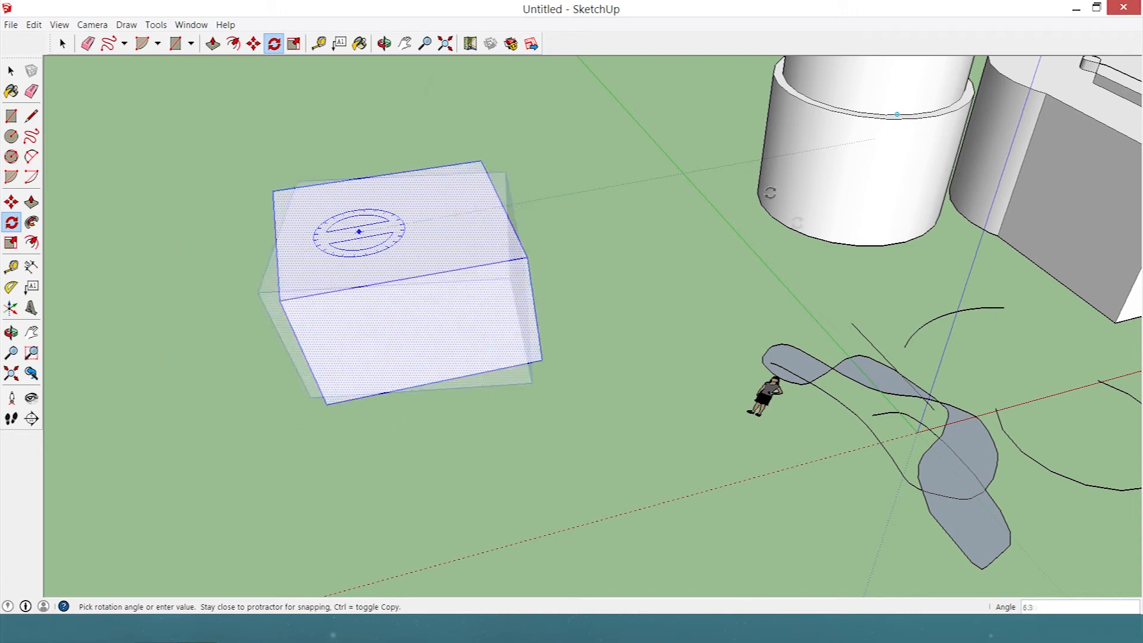
{"action": "left_click", "coordinate": [362, 419]}
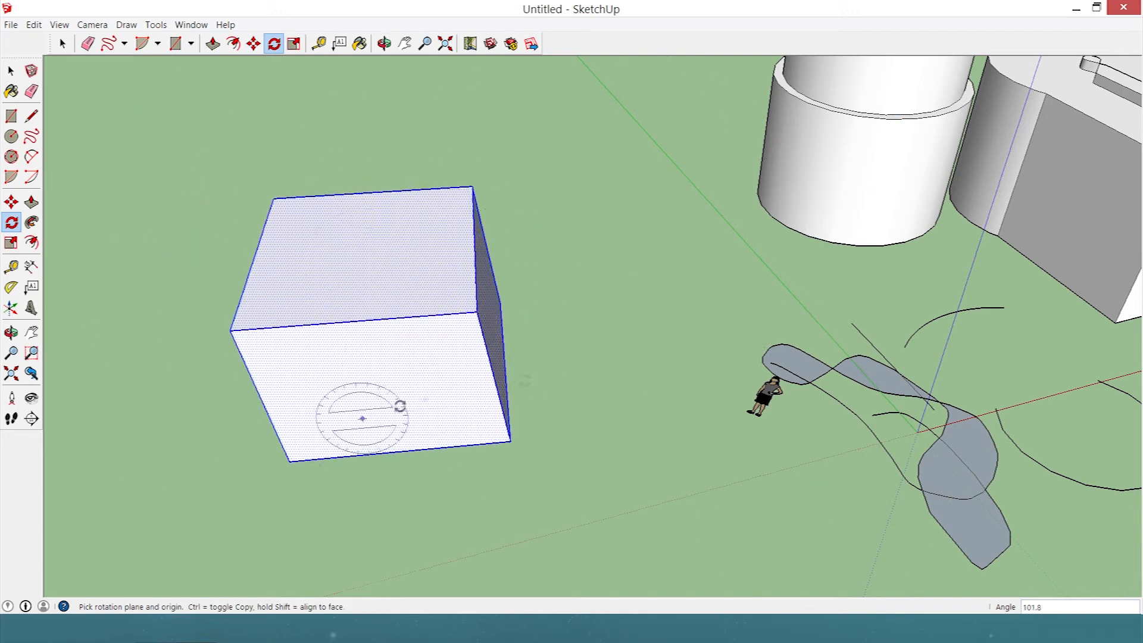
- Deselect the box and rotate only its top face around a point on that face, twisting the sides
{"action": "left_click", "coordinate": [62, 43]}
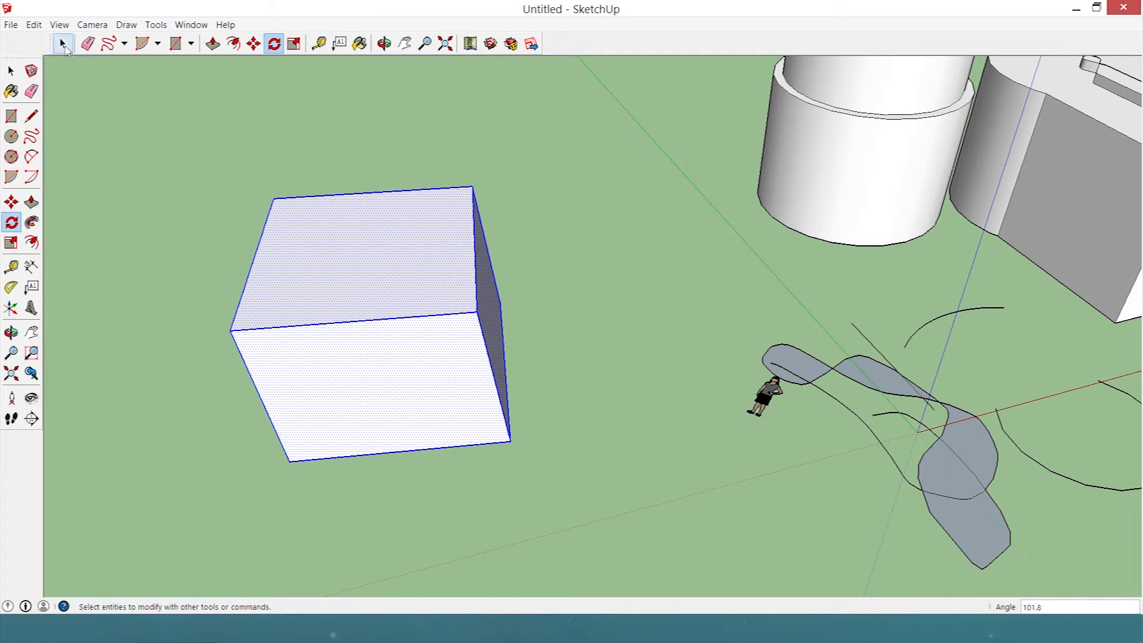
{"action": "left_click", "coordinate": [226, 191]}
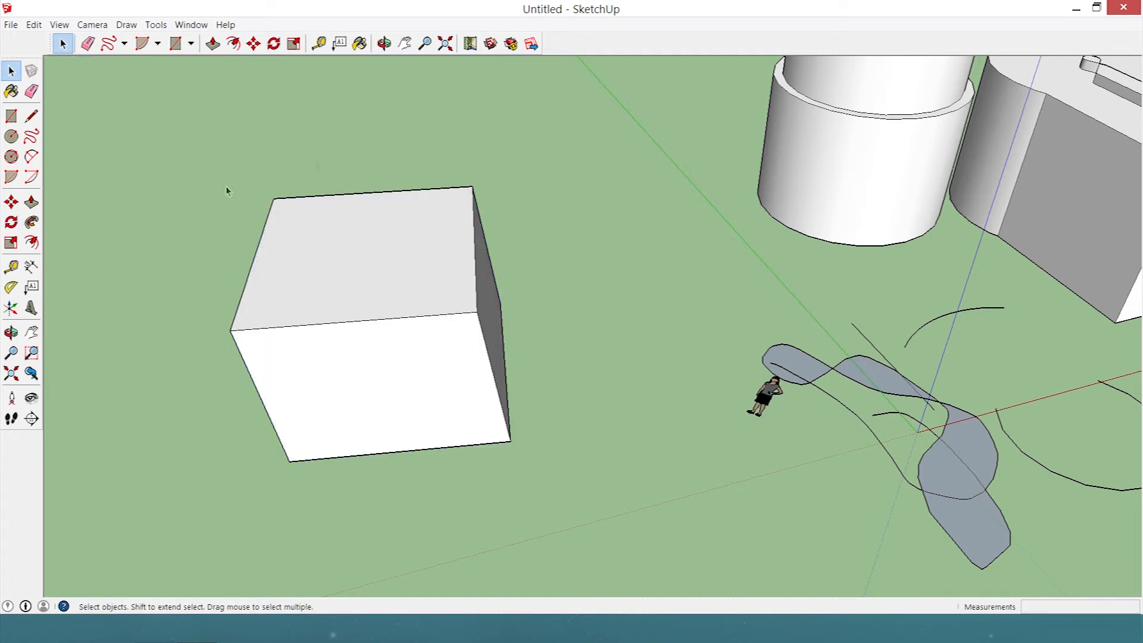
{"action": "left_click", "coordinate": [274, 44]}
{"action": "left_click", "coordinate": [343, 262]}
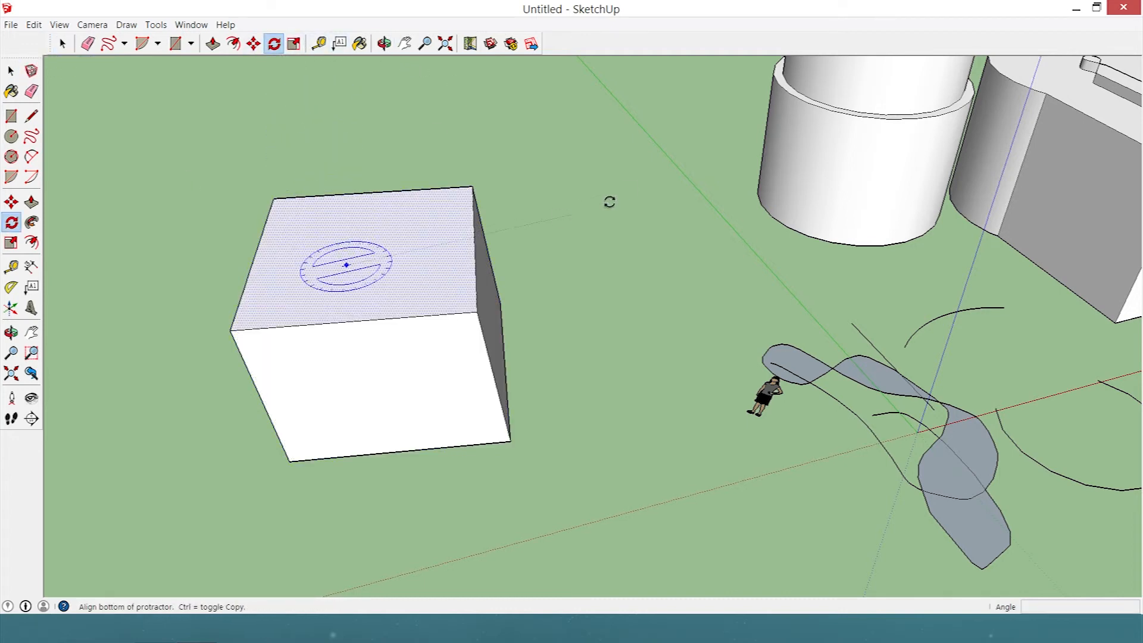
{"action": "left_click", "coordinate": [619, 191]}
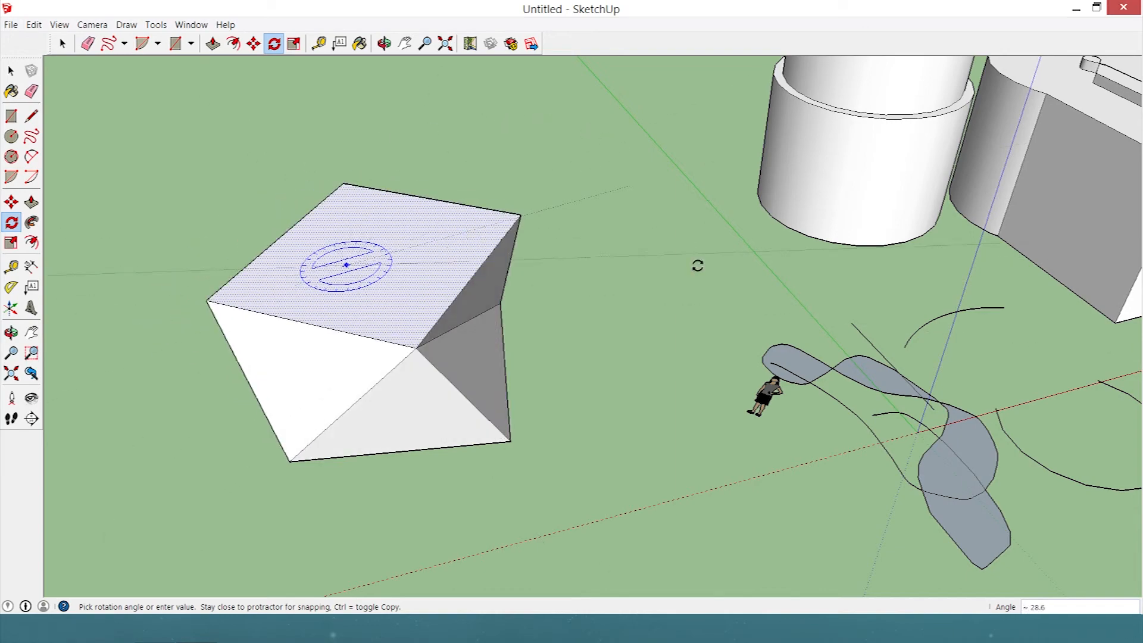
{"action": "left_click", "coordinate": [495, 370]}
{"action": "middle_click_drag", "start_coordinate": [395, 357], "coordinate": [741, 263]}
{"action": "middle_click_drag", "start_coordinate": [400, 300], "coordinate": [43, 421]}
{"action": "scroll", "coordinate": [563, 326], "scroll_direction": "down", "scroll_amount": 3}
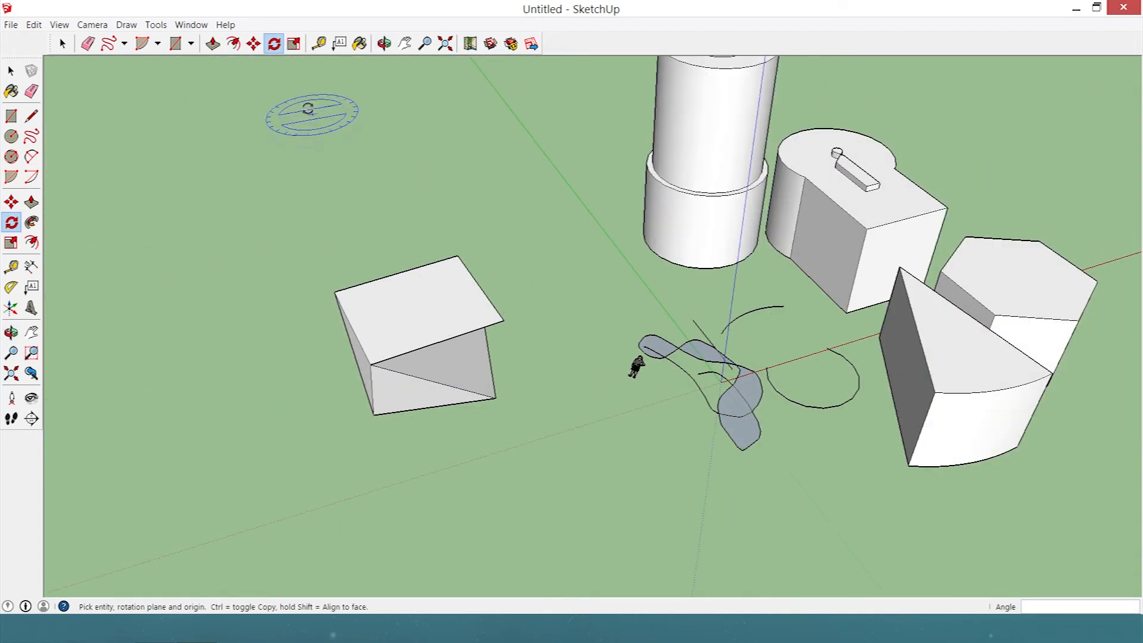
- Select the entire twisted box and scale it along the blue axis from its top face by 2.27
{"action": "left_click", "coordinate": [294, 44]}
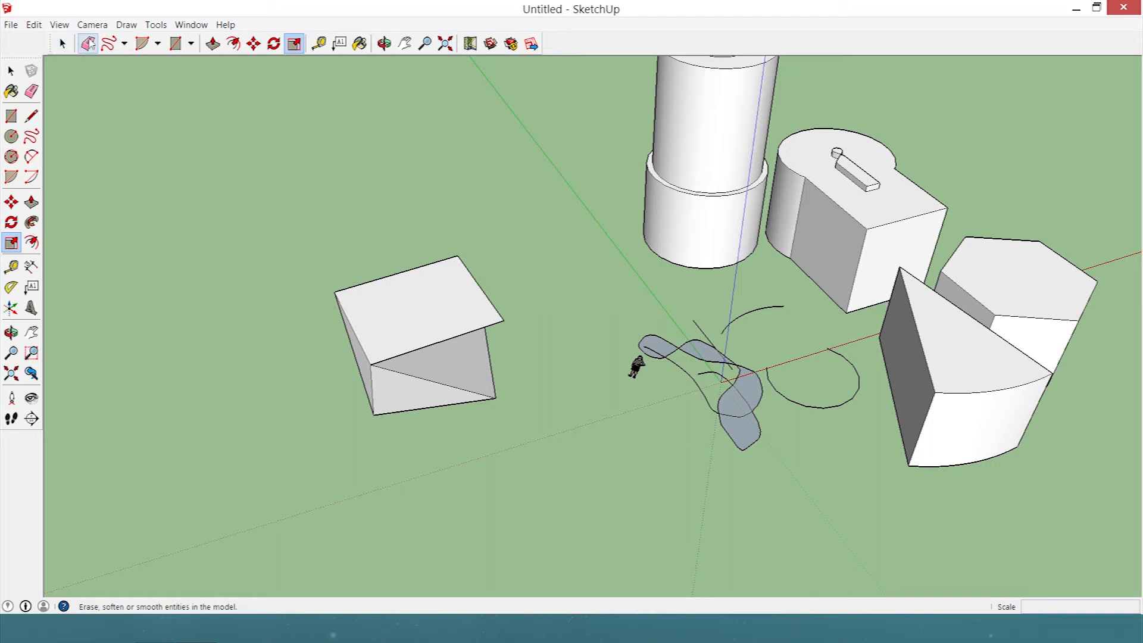
{"action": "left_click", "coordinate": [60, 48]}
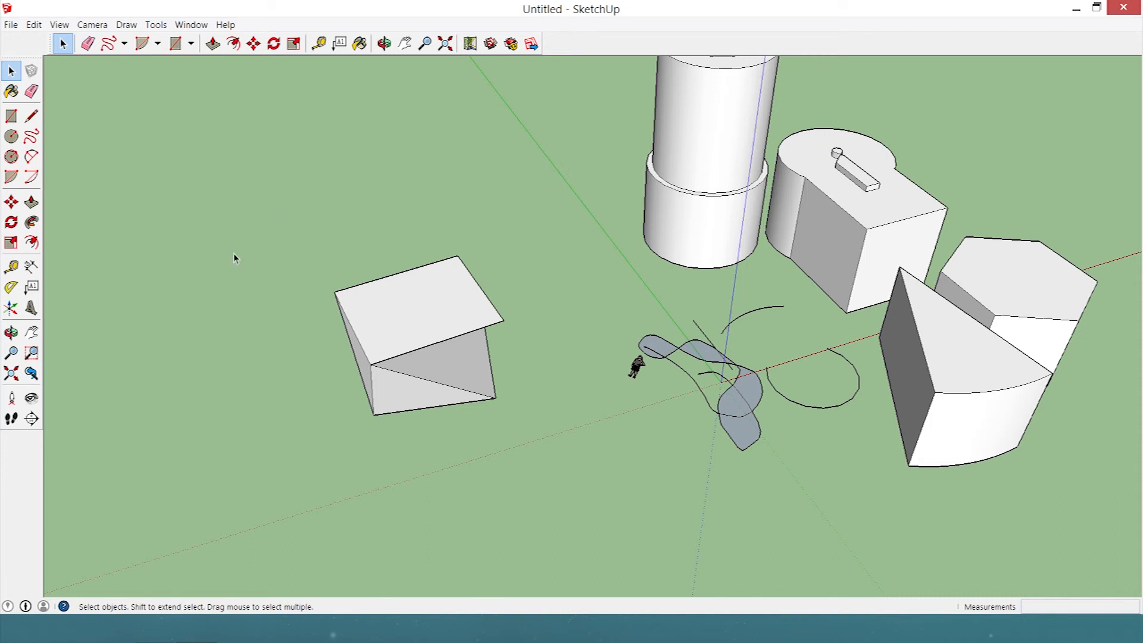
{"action": "left_click_drag", "start_coordinate": [252, 182], "coordinate": [576, 459]}
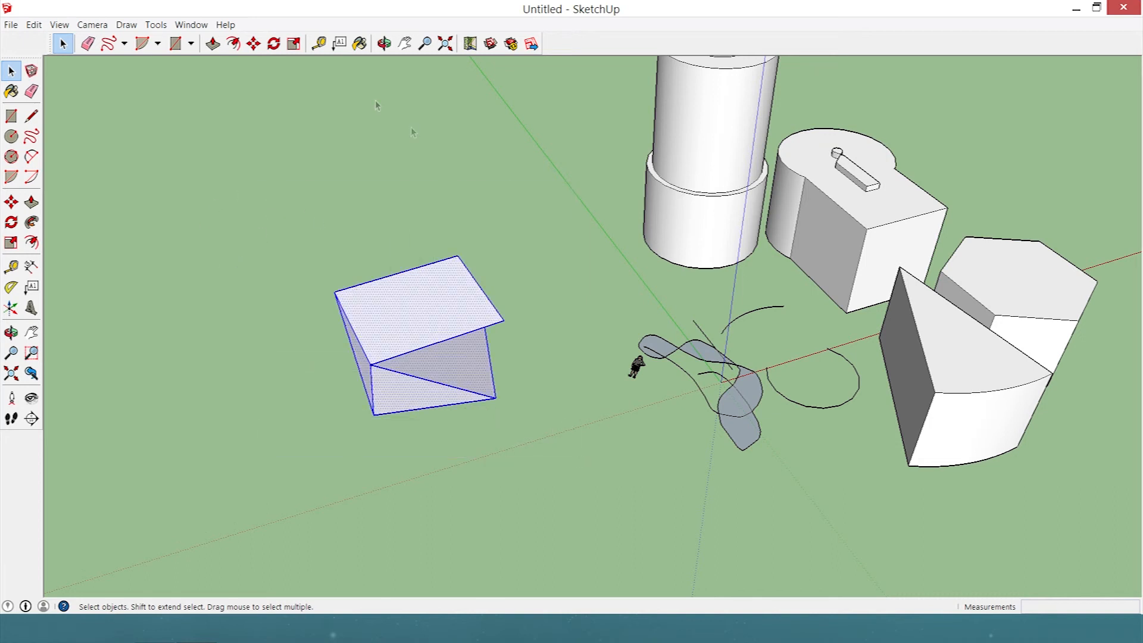
{"action": "key", "text": "s"}
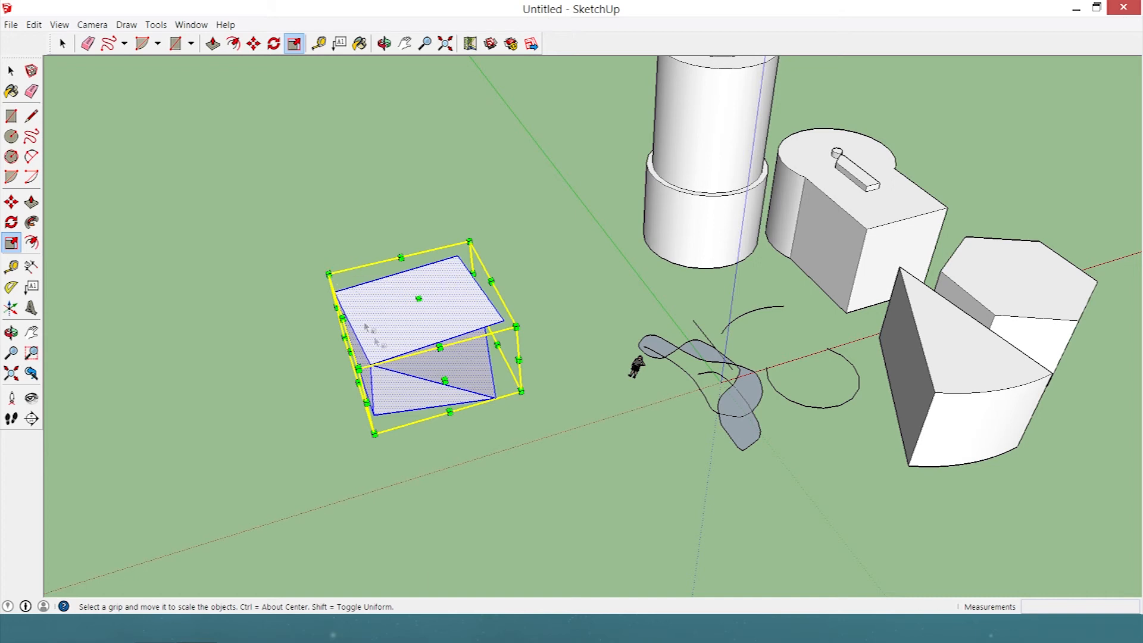
{"action": "scroll", "coordinate": [396, 339], "scroll_direction": "up", "scroll_amount": 3}
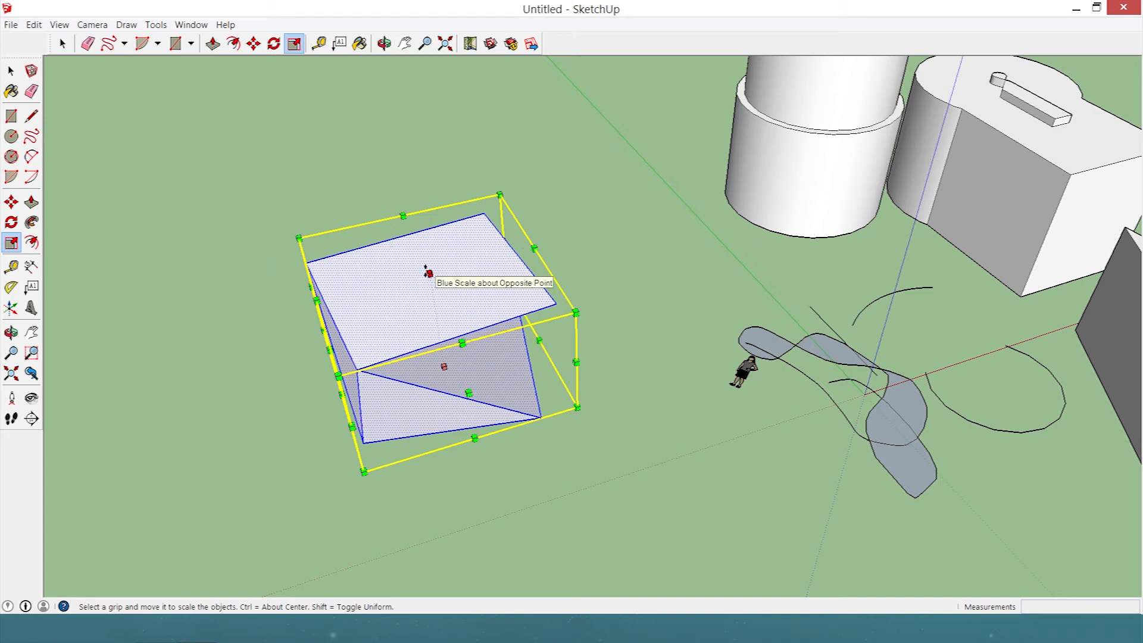
{"action": "left_click_drag", "start_coordinate": [430, 272], "coordinate": [440, 141]}
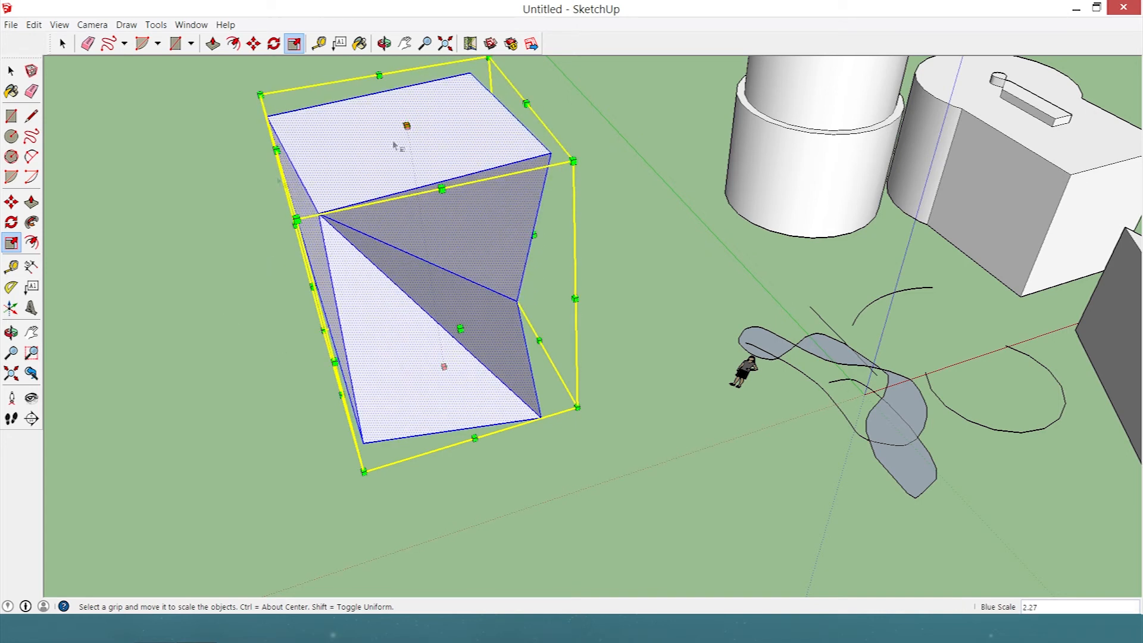
- Scale the twisted box narrower along the red axis from its side face, and try resizing it from a corner and a vertical edge
{"action": "middle_click_drag", "start_coordinate": [292, 285], "coordinate": [403, 310]}
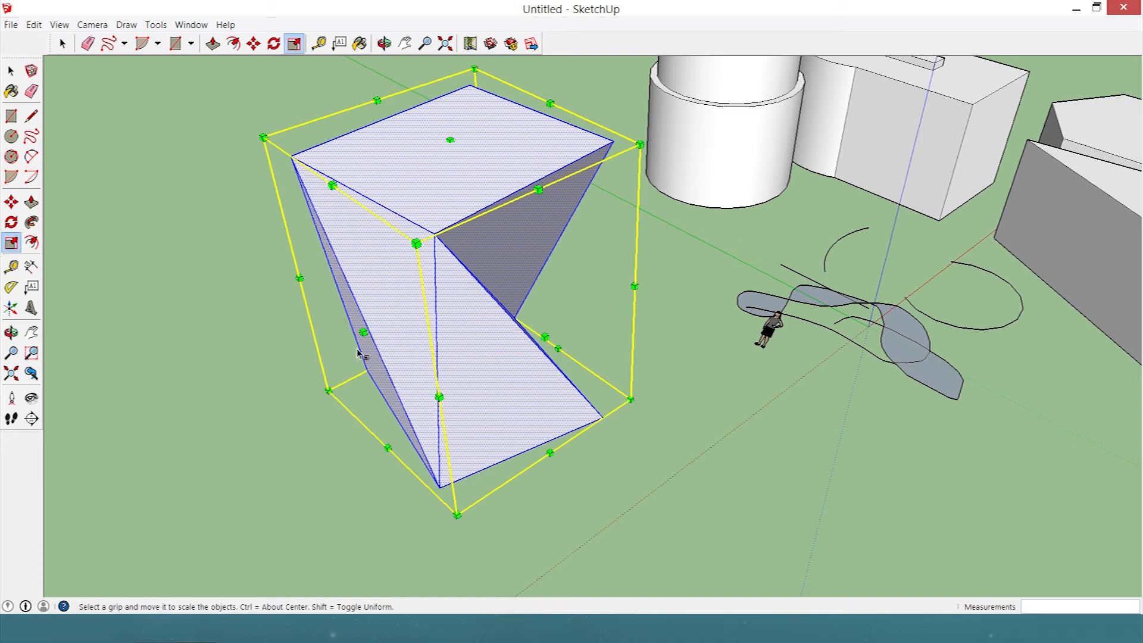
{"action": "left_click_drag", "start_coordinate": [363, 331], "coordinate": [488, 271]}
{"action": "left_click_drag", "start_coordinate": [564, 178], "coordinate": [642, 225]}
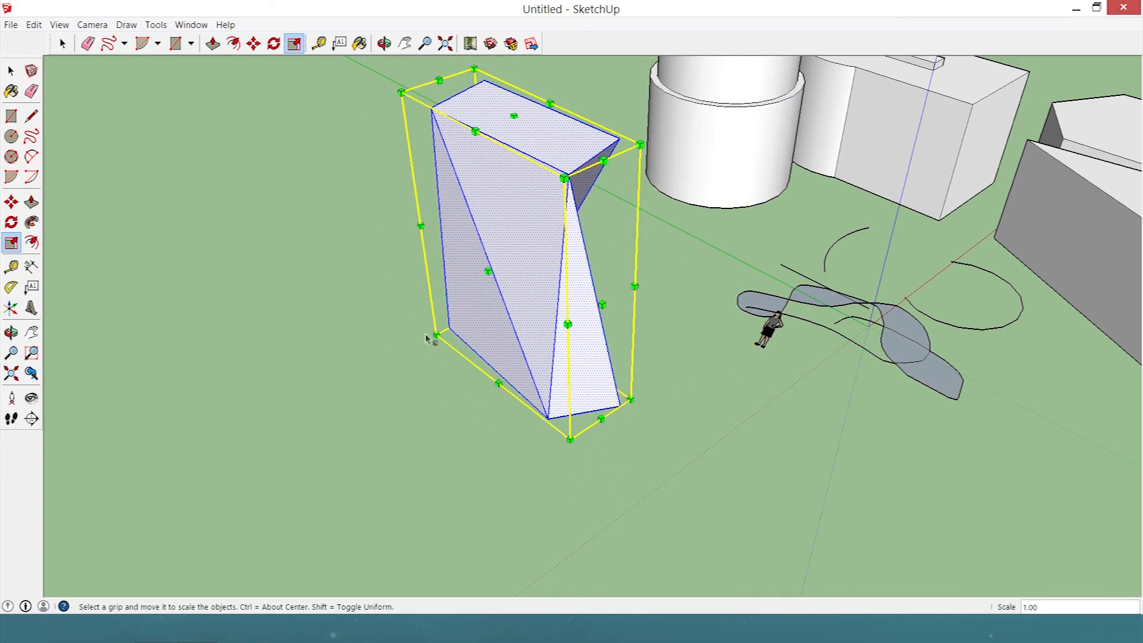
{"action": "left_click_drag", "start_coordinate": [567, 324], "coordinate": [580, 390]}
{"action": "middle_click_drag", "start_coordinate": [727, 253], "coordinate": [530, 301]}
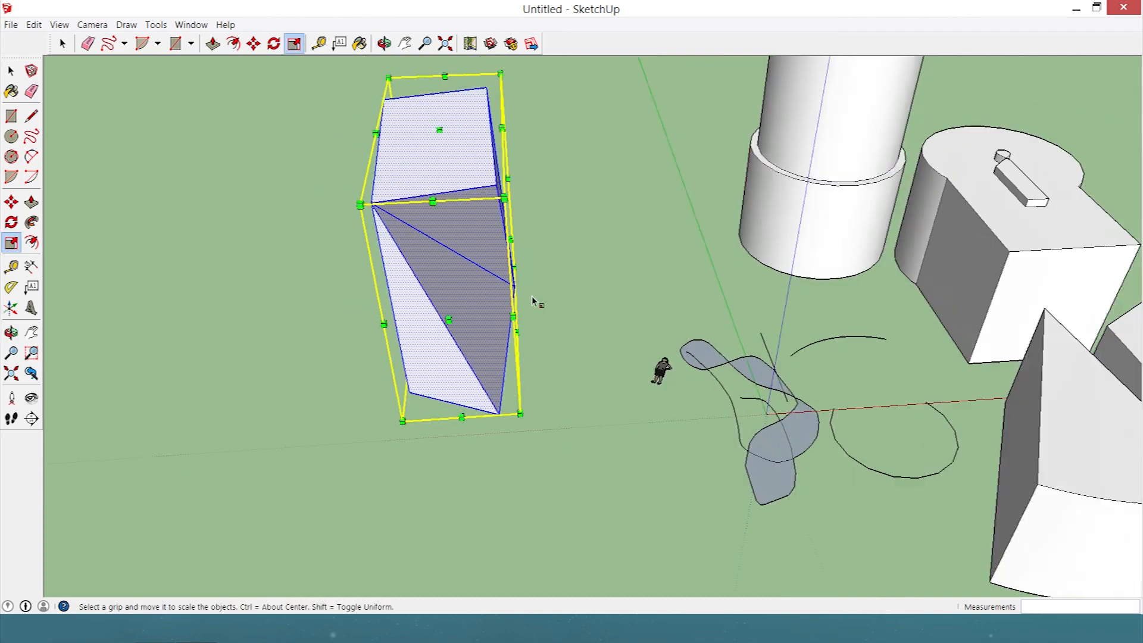
{"action": "scroll", "coordinate": [450, 296], "scroll_direction": "down", "scroll_amount": 5}
{"action": "middle_click_drag", "start_coordinate": [450, 296], "coordinate": [597, 269]}
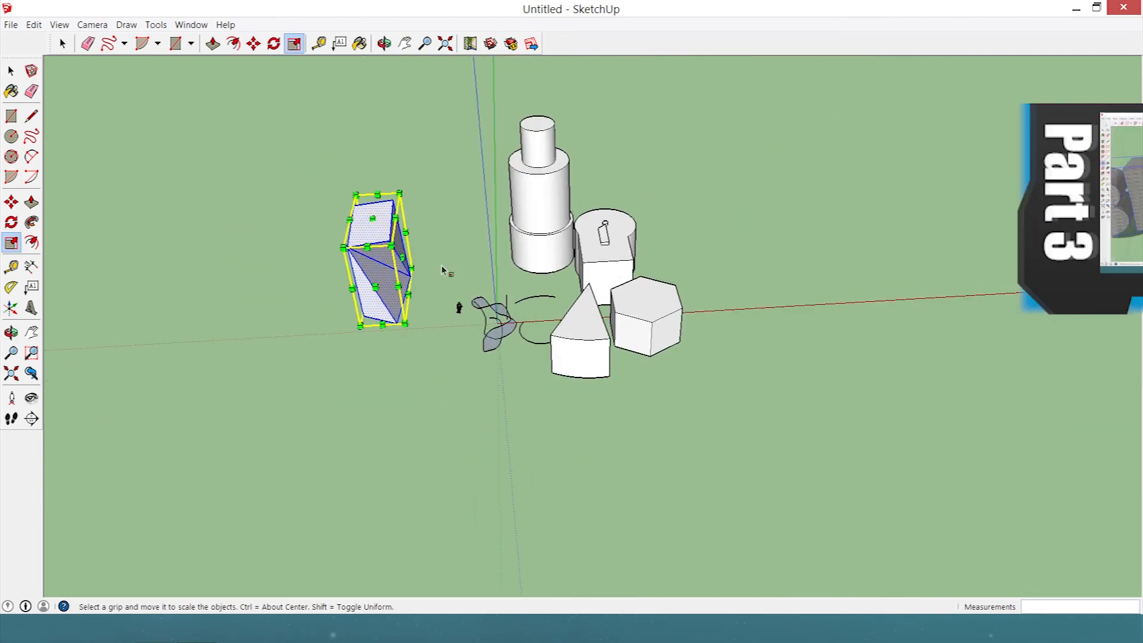
{"action": "scroll", "coordinate": [455, 249], "scroll_direction": "up", "scroll_amount": 3}
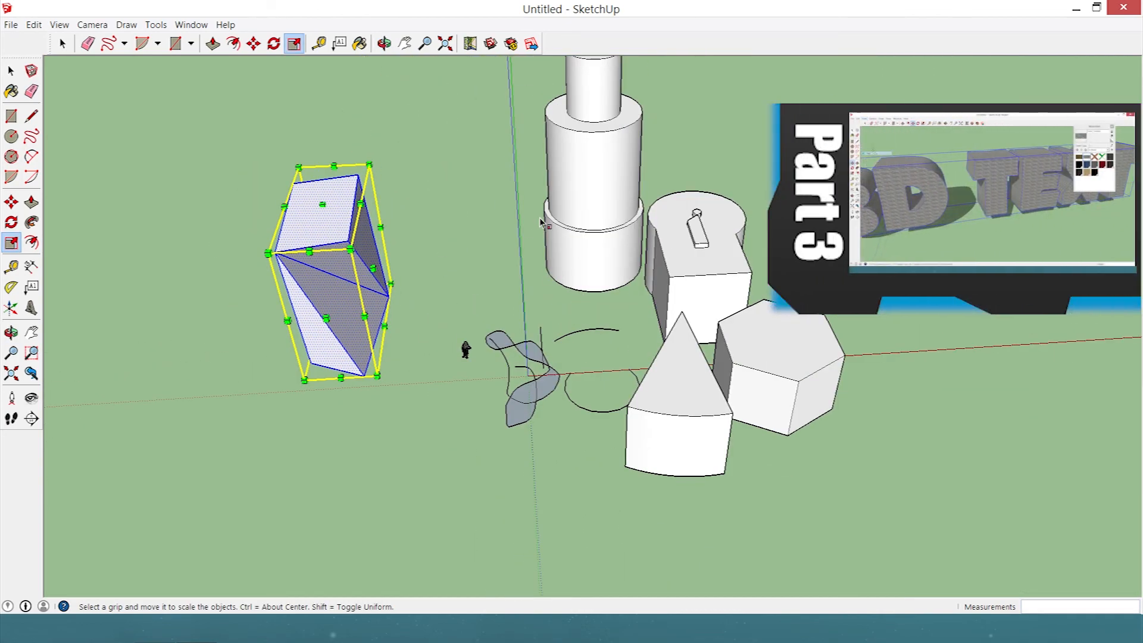